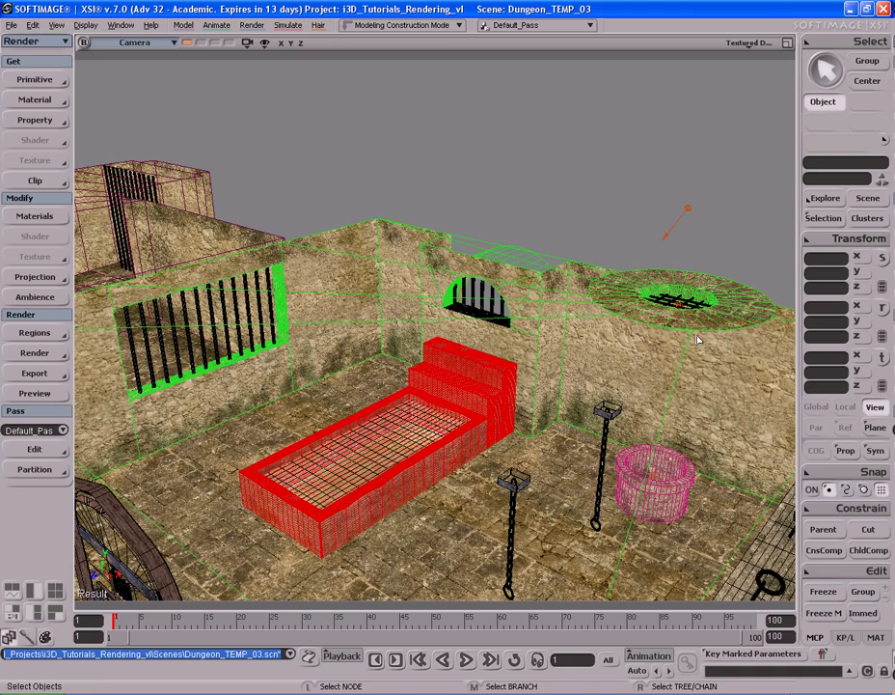
Examine the dungeon cell's arched window and ceiling opening from inside and above
key("s")
right_click_drag(643, 295, 594, 319)
key("s")
scroll(584, 323, "up", 4)
key("s")
left_click_drag(569, 374, 548, 330)
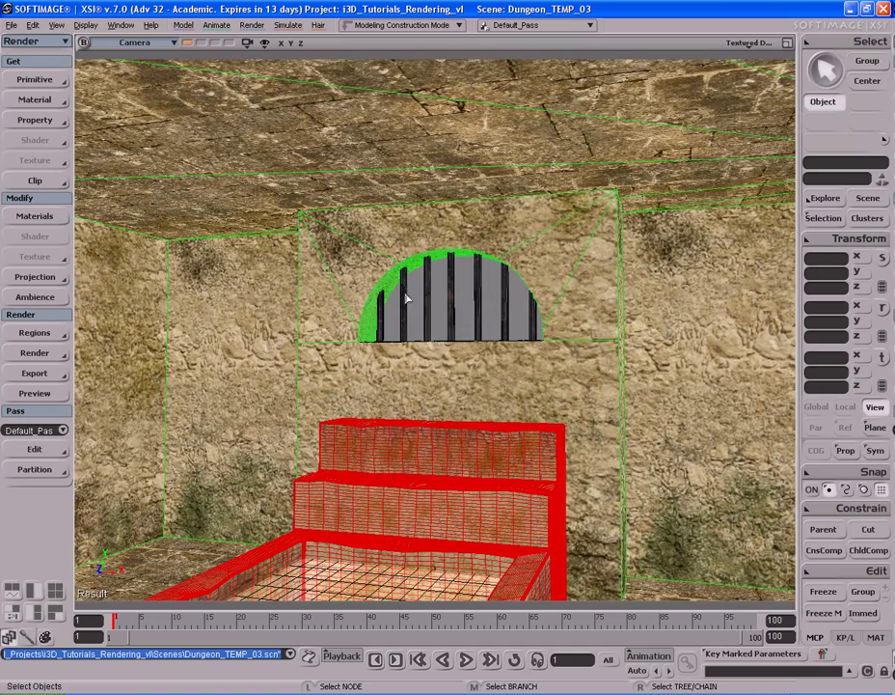
key("s")
right_click_drag(496, 276, 564, 294)
scroll(524, 293, "down", 4)
key("s")
Select the point light in the ceiling grate opening and rename it as Ceiling Light
left_click(523, 368)
key("s")
right_click_drag(523, 368, 529, 365)
scroll(529, 368, "up", 4)
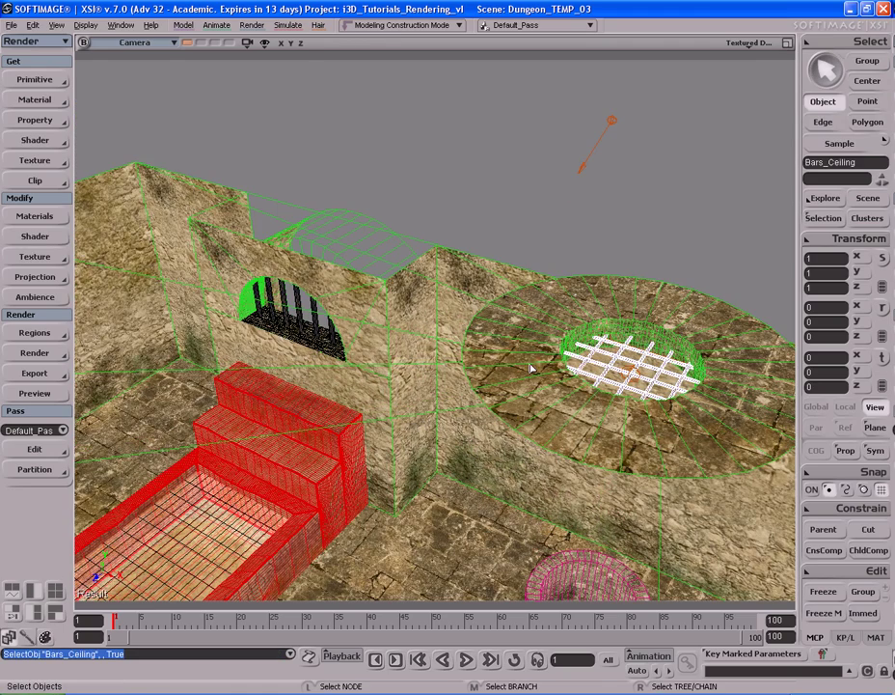
left_click(633, 370)
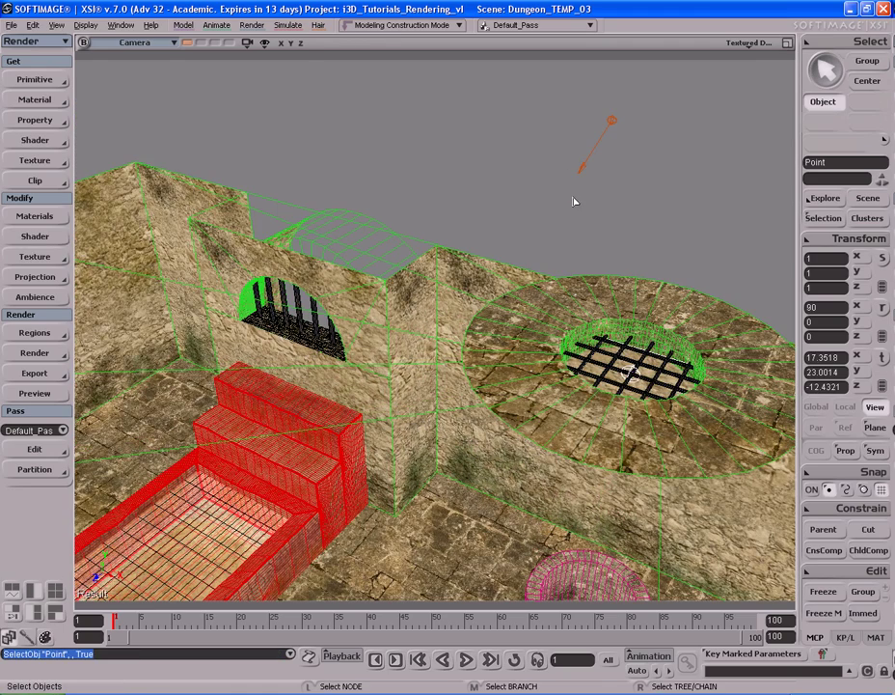
key("Return")
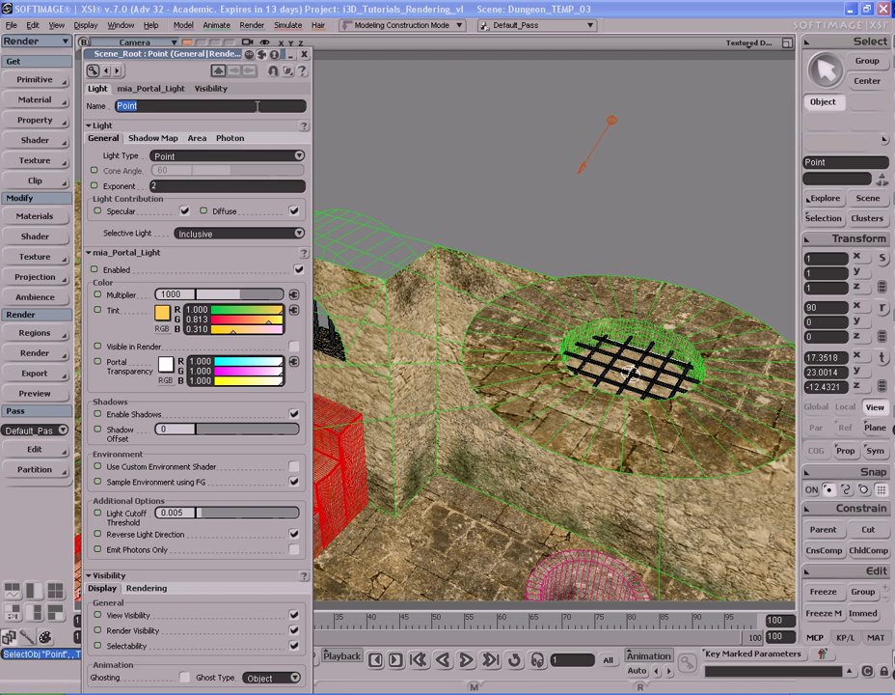
type("Ceil")
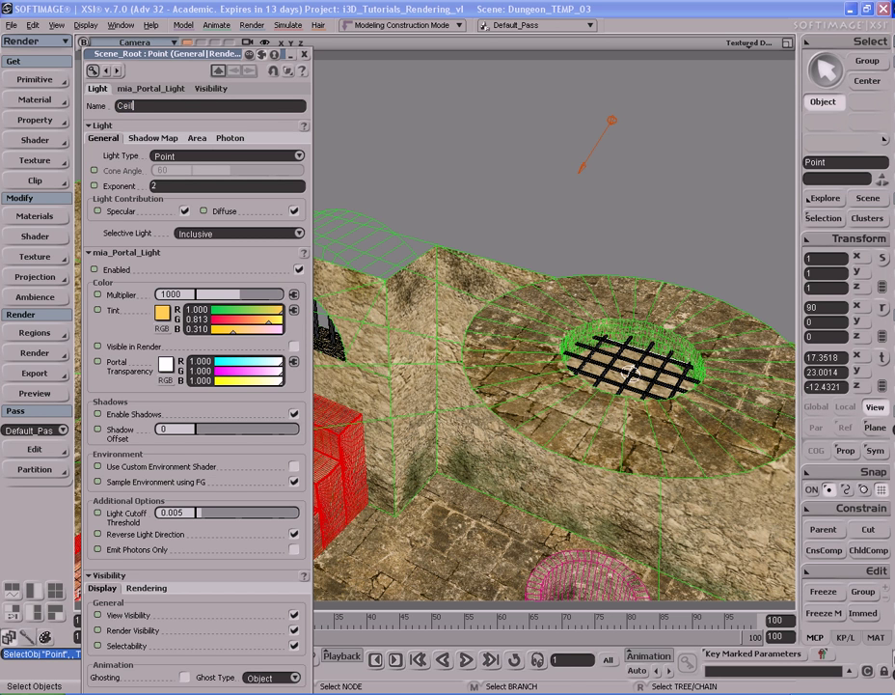
type("ing Light")
key("Return")
left_click(304, 55)
Duplicate the ceiling light and move the copy along X to about -10.6, toward the arched window
key("s")
right_click_drag(496, 431, 516, 430)
left_click_drag(516, 429, 493, 416)
key("space")
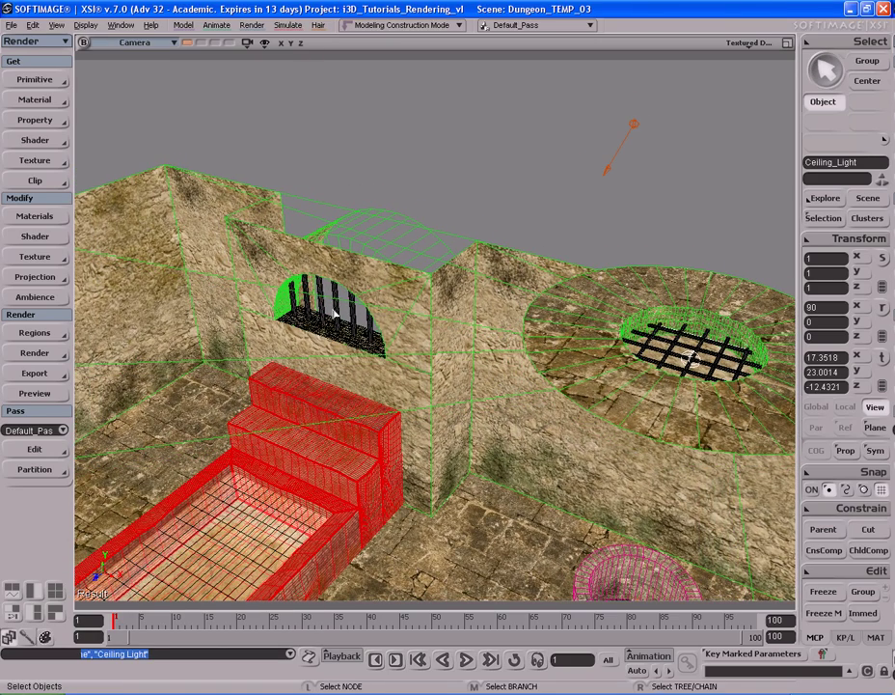
left_click(334, 312)
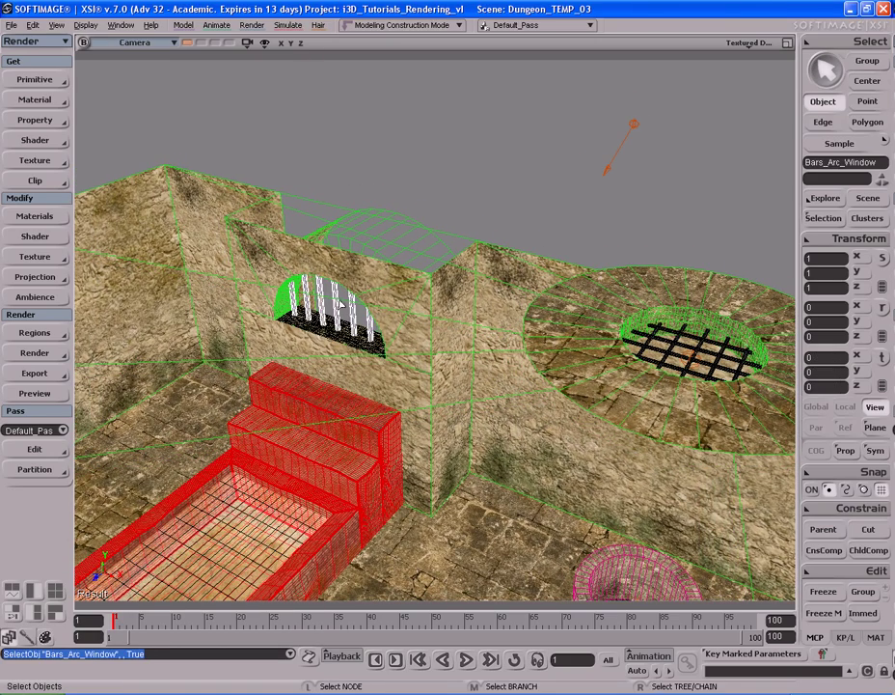
left_click(690, 359)
key("s")
right_click_drag(571, 386, 533, 391)
middle_click_drag(533, 391, 536, 394)
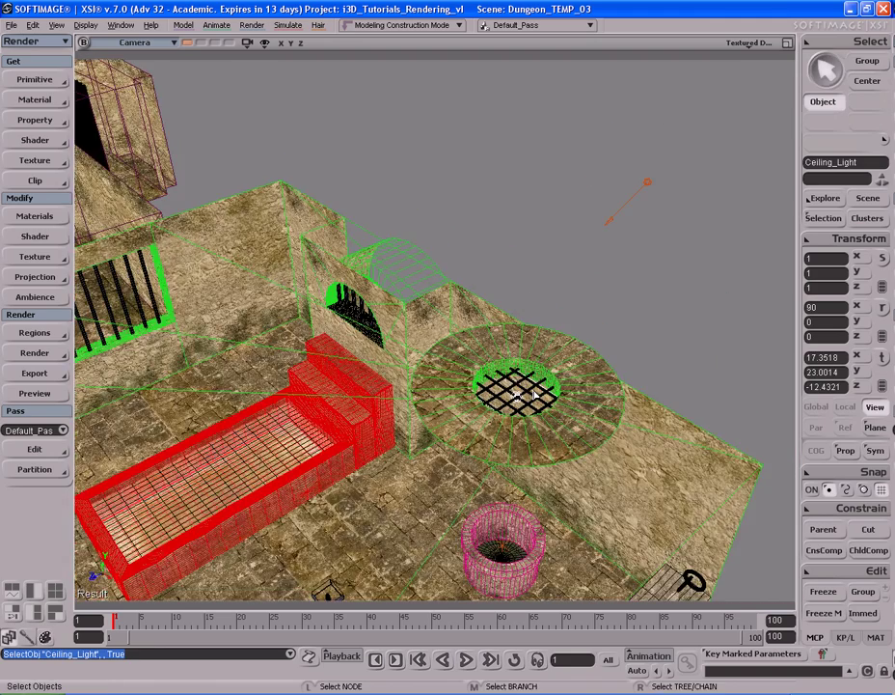
key("s")
right_click_drag(536, 394, 544, 374)
left_click_drag(544, 373, 548, 367)
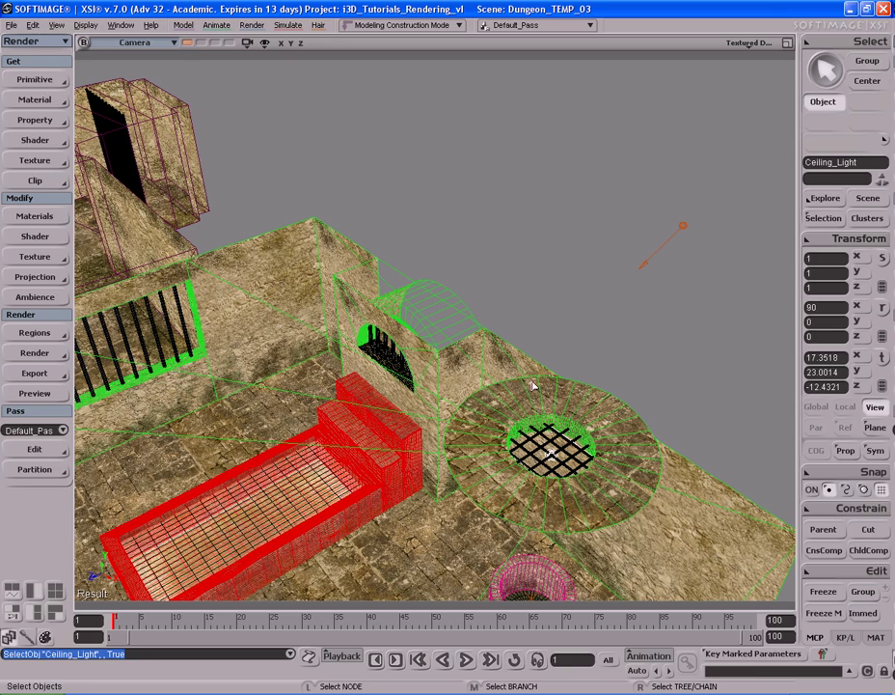
key("ctrl+d")
left_click_drag(646, 458, 488, 381)
Move the duplicated light toward the arched window wall to Z about -20.2
key("s")
right_click_drag(524, 360, 478, 362)
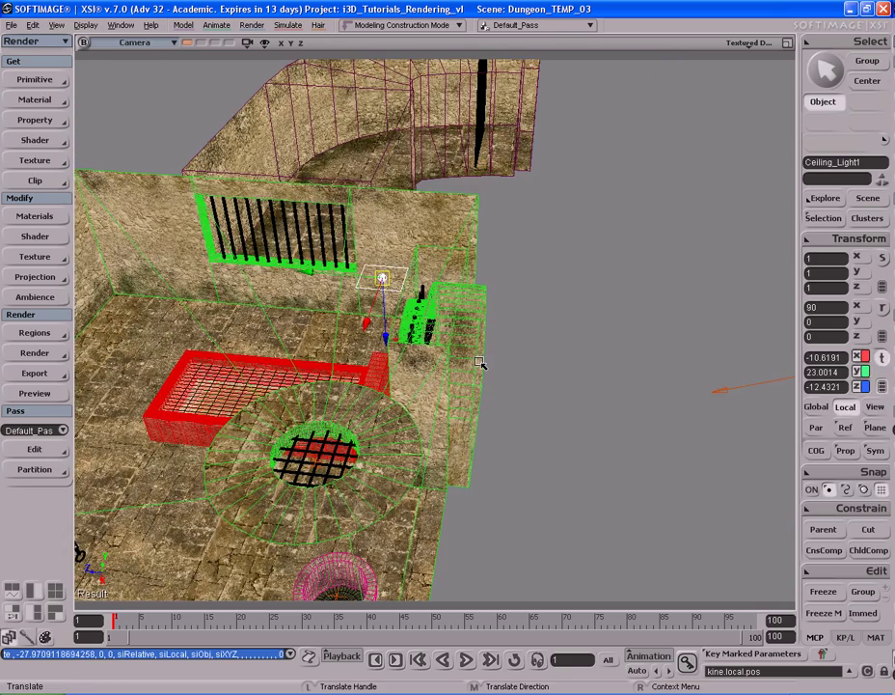
key("f")
key("s")
right_click_drag(545, 363, 486, 366)
middle_click_drag(486, 366, 485, 357)
key("s")
right_click_drag(486, 357, 543, 373)
middle_click_drag(485, 399, 587, 402)
Rotate the duplicated light upright to an X rotation of 0, parallel to the arched window
key("s")
right_click_drag(587, 402, 549, 364)
key("c")
key("s")
left_click_drag(550, 314, 571, 388)
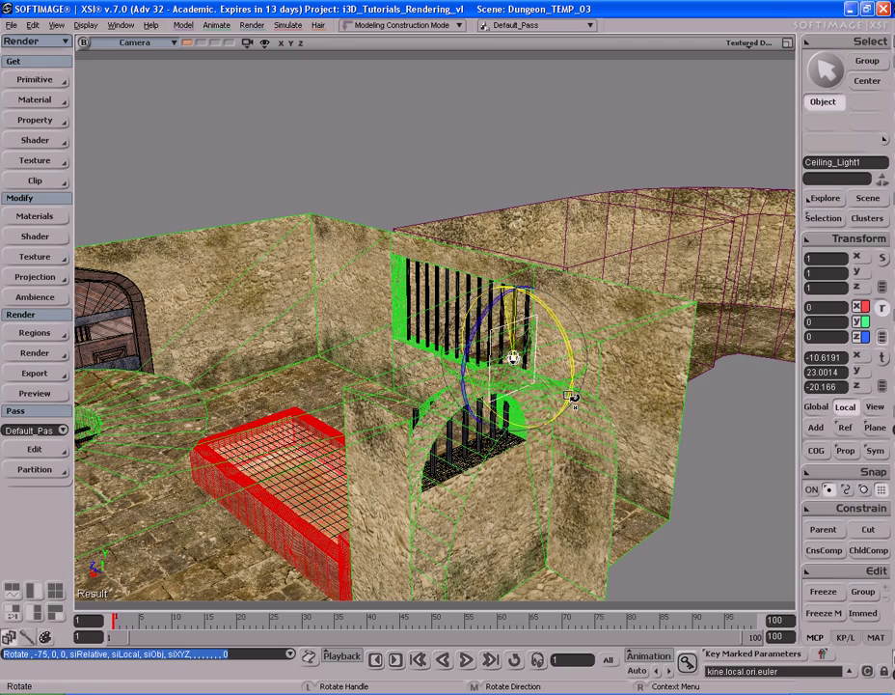
Lower and align the duplicated light with the arched window opening at about X -9.85, Y 16.86
key("s")
right_click_drag(571, 397, 510, 386)
key("v")
middle_click_drag(567, 294, 590, 376)
key("f")
key("s")
key("s")
left_click_drag(527, 373, 562, 358)
middle_click_drag(564, 362, 564, 363)
key("s")
right_click_drag(569, 355, 573, 353)
middle_click_drag(583, 296, 585, 334)
left_click_drag(586, 336, 587, 330)
Rename the duplicated light at the arched window as Arc Window Light
key("s")
right_click_drag(586, 330, 575, 351)
scroll(581, 353, "down", 5)
key("space")
key("s")
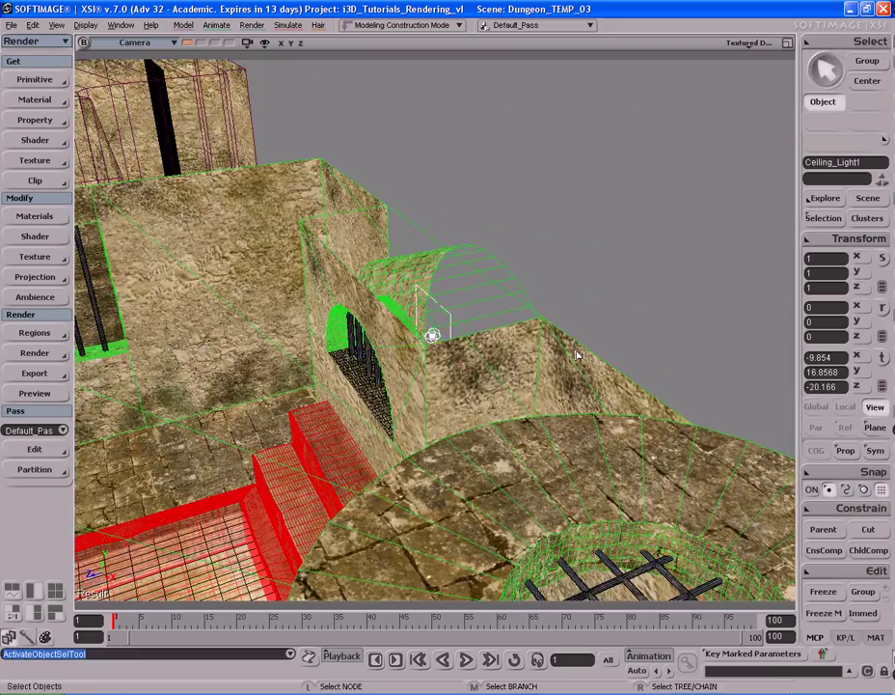
left_click_drag(473, 350, 577, 336)
right_click_drag(577, 336, 555, 326)
key("Return")
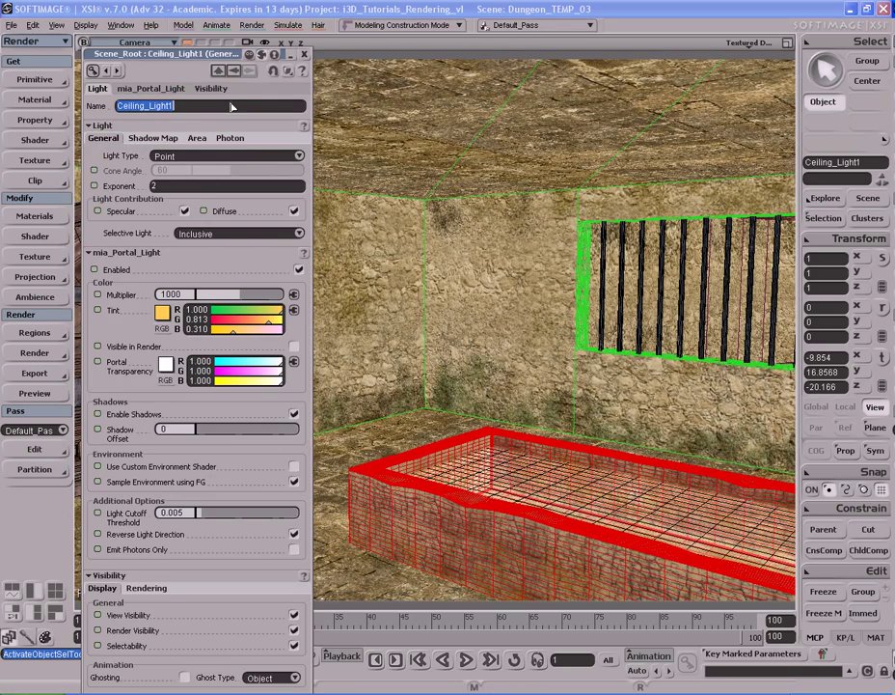
type("Arc Window L")
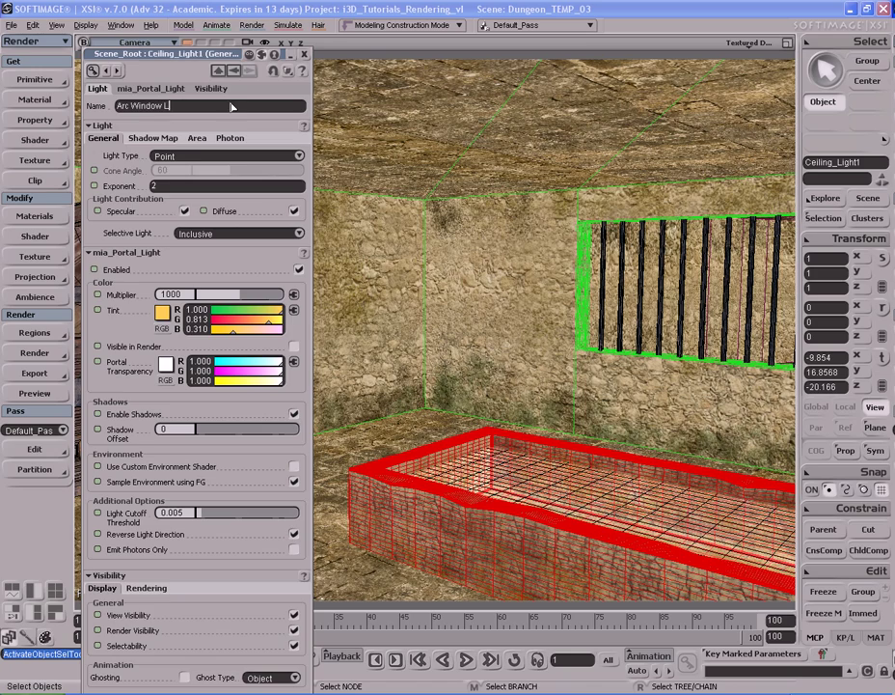
type("ight")
key("Return")
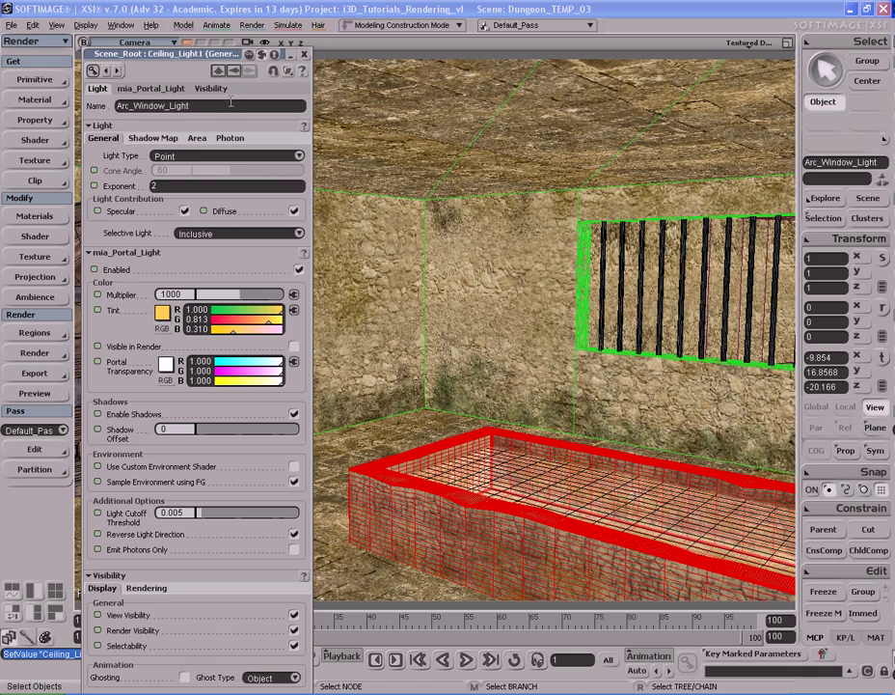
left_click(304, 56)
Render a preview of the cell toward the door and barred window, and close it after viewing
key("s")
left_click_drag(452, 271, 463, 250)
right_click_drag(463, 250, 458, 245)
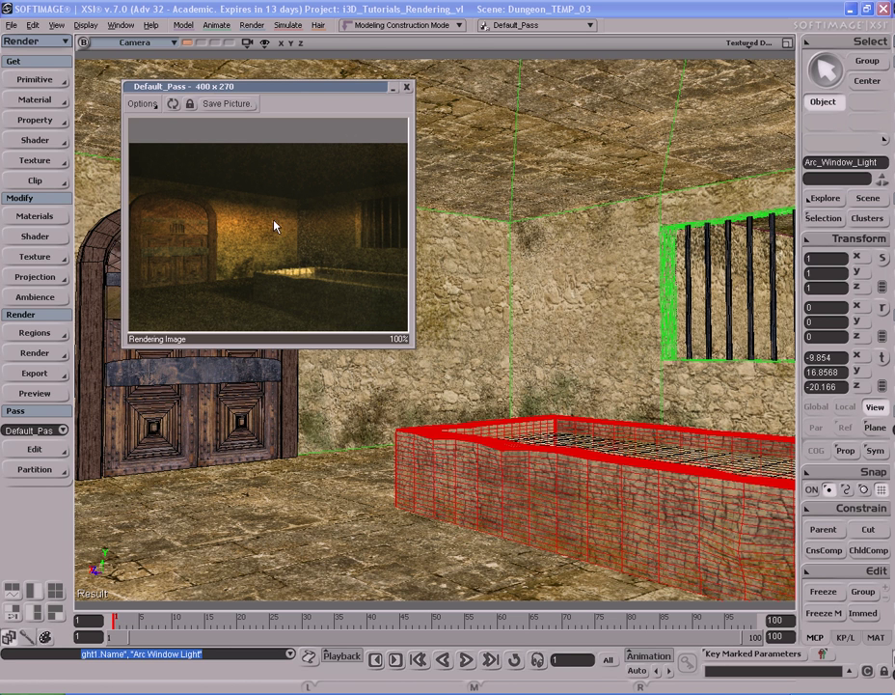
left_click(407, 88)
Set the arched window light's portal tint to a paler yellow with green 0.950 and blue 0.475
key("s")
left_click_drag(530, 215, 437, 318)
right_click_drag(437, 319, 435, 346)
scroll(453, 333, "down", 5)
key("s")
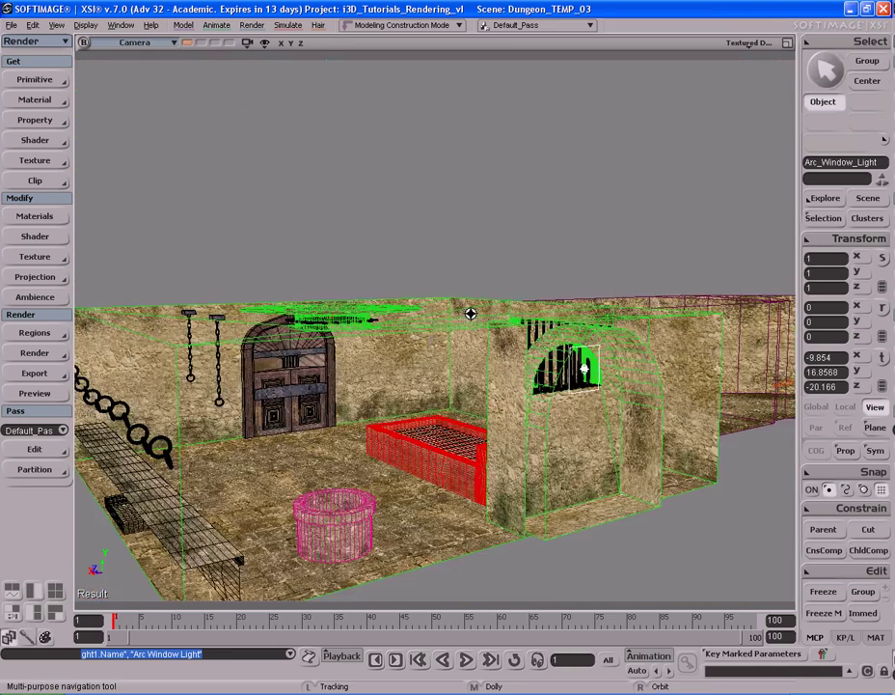
mouse_move(484, 299)
right_mouse_down()
mouse_move(480, 306)
mouse_move(468, 297)
right_mouse_up()
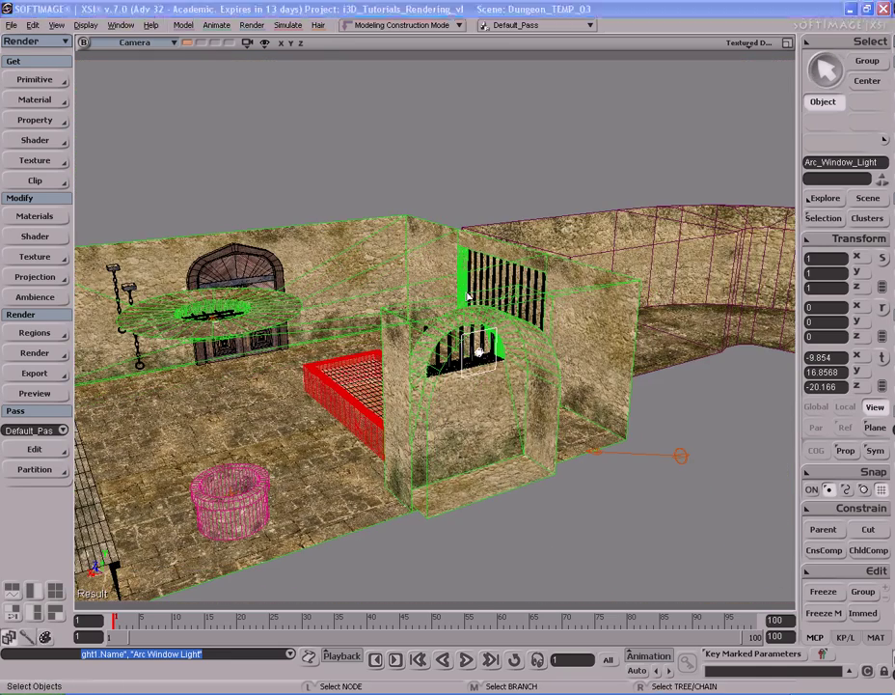
key("Return")
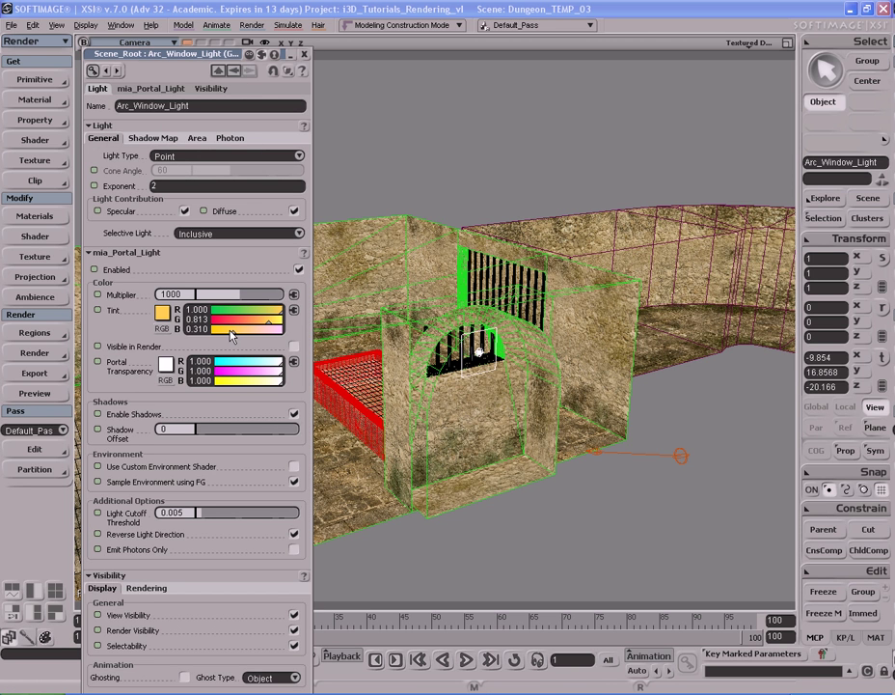
left_click_drag(234, 331, 240, 332)
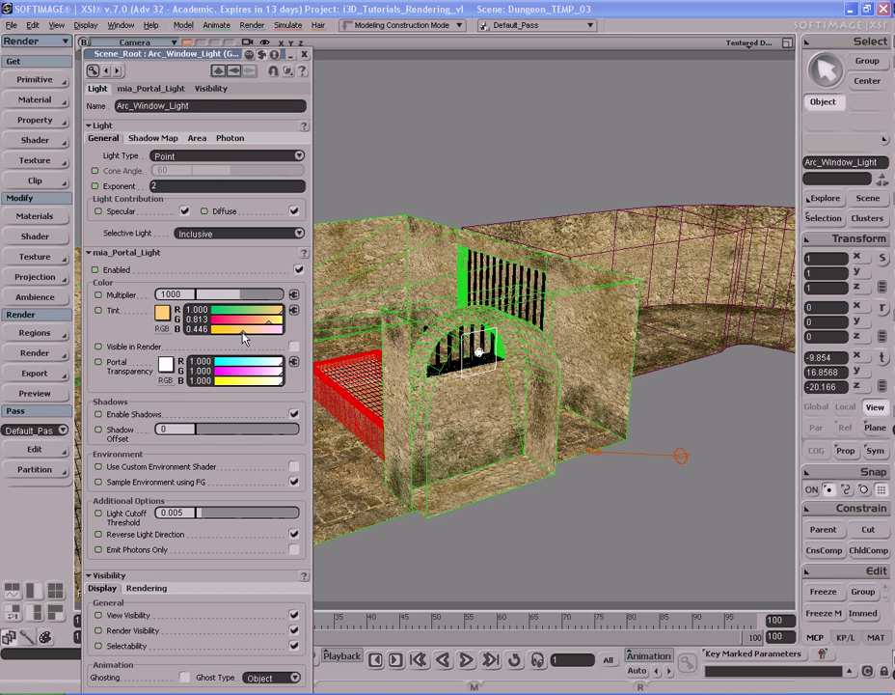
mouse_move(242, 332)
left_mouse_down()
mouse_move(279, 328)
mouse_move(244, 332)
left_mouse_up()
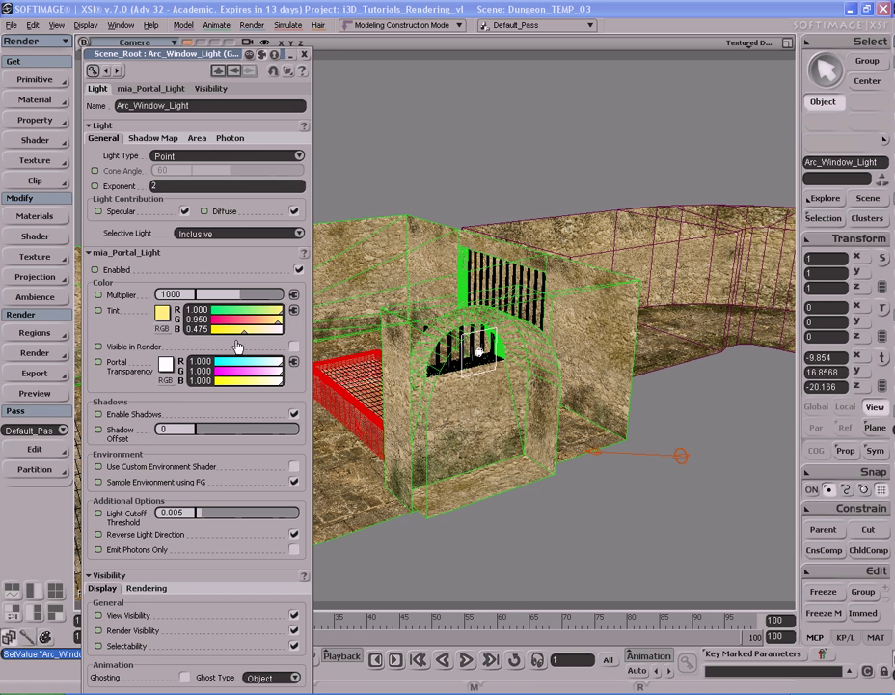
left_click(305, 58)
Render a preview of the cell facing the arched window and ceiling opening, and close it after viewing
key("s")
right_click_drag(503, 433, 528, 413)
key("s")
middle_click_drag(528, 412, 479, 402)
right_click_drag(480, 401, 450, 384)
middle_click_drag(450, 383, 439, 387)
mouse_move(439, 386)
right_mouse_down()
mouse_move(416, 394)
mouse_move(452, 394)
mouse_move(414, 391)
mouse_move(434, 382)
right_mouse_up()
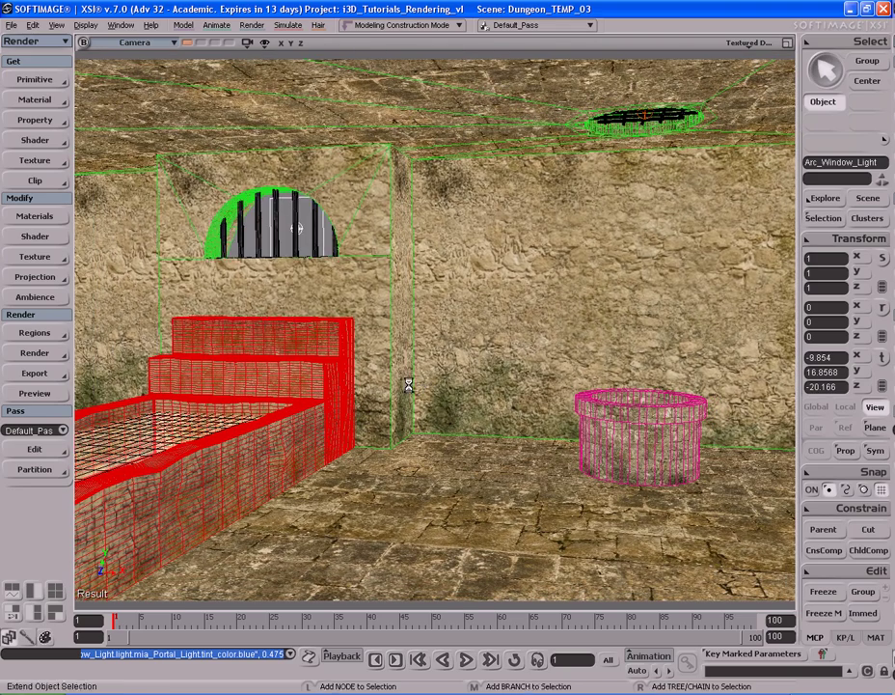
key("shift+q")
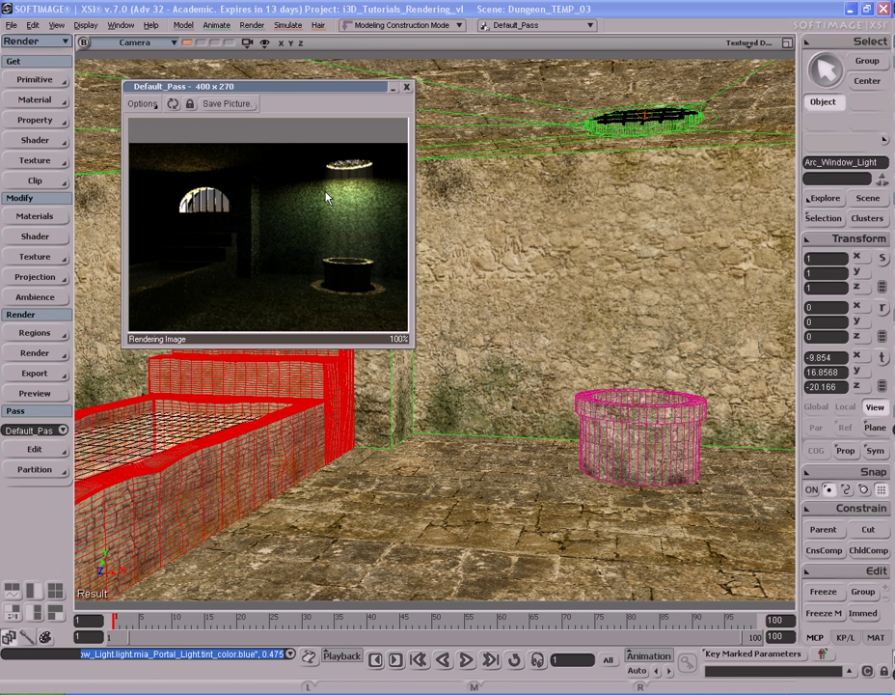
left_click(407, 87)
Turn off the specular and diffuse contributions of the XSI_Physical_Sun light
key("s")
right_click_drag(396, 298, 430, 370)
scroll(429, 372, "down", 6)
key("s")
left_click_drag(438, 358, 430, 388)
mouse_move(455, 350)
right_mouse_down()
mouse_move(450, 365)
mouse_move(458, 365)
right_mouse_up()
left_click_drag(486, 385, 462, 361)
mouse_move(432, 360)
right_mouse_down()
mouse_move(463, 366)
mouse_move(442, 356)
right_mouse_up()
key("space")
left_click(622, 343)
key("s")
right_click_drag(508, 379, 586, 377)
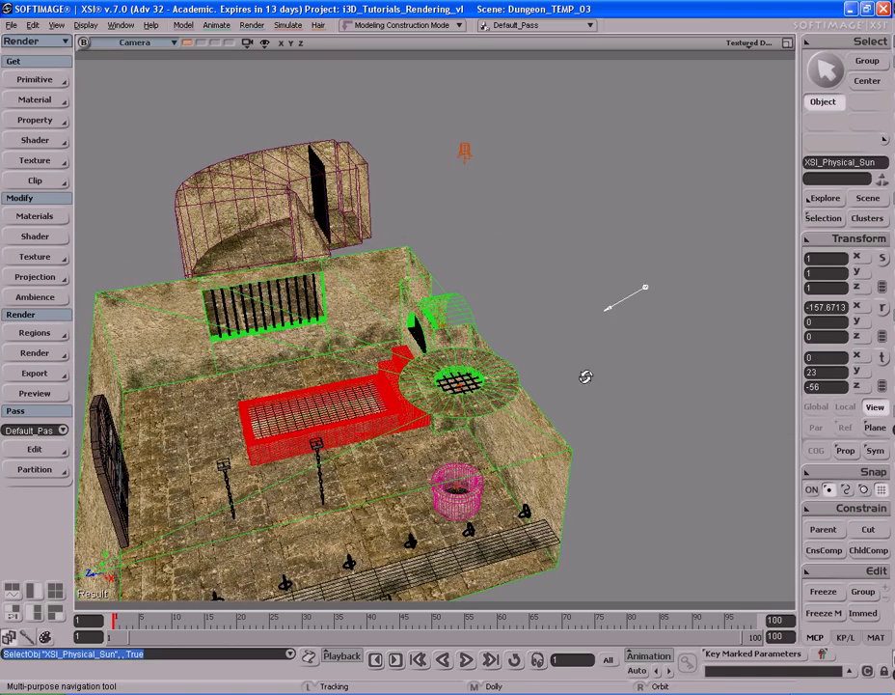
key("space")
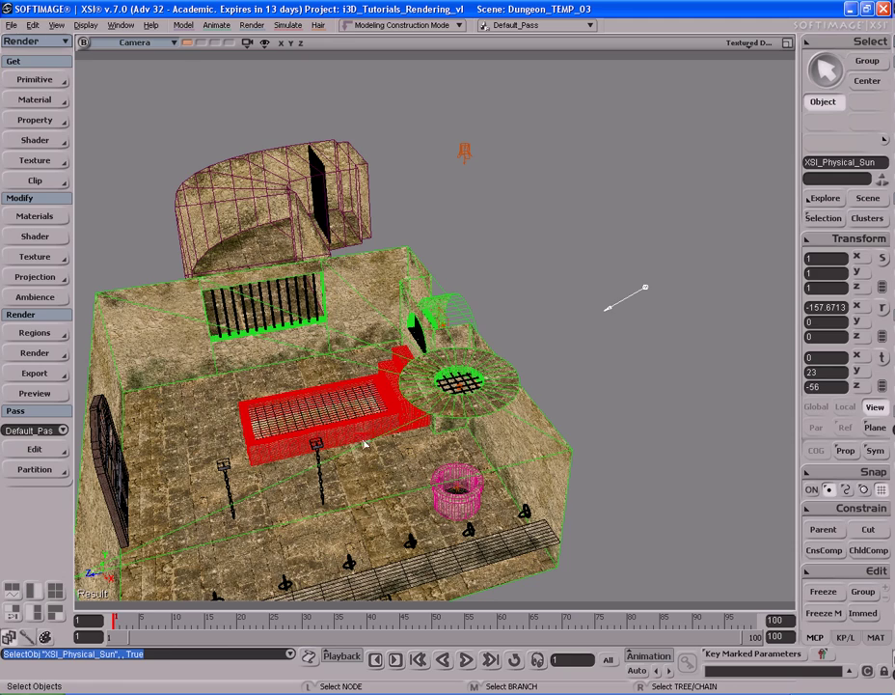
key("s")
right_click_drag(489, 360, 449, 319)
right_click_drag(565, 330, 571, 381)
key("space")
key("Return")
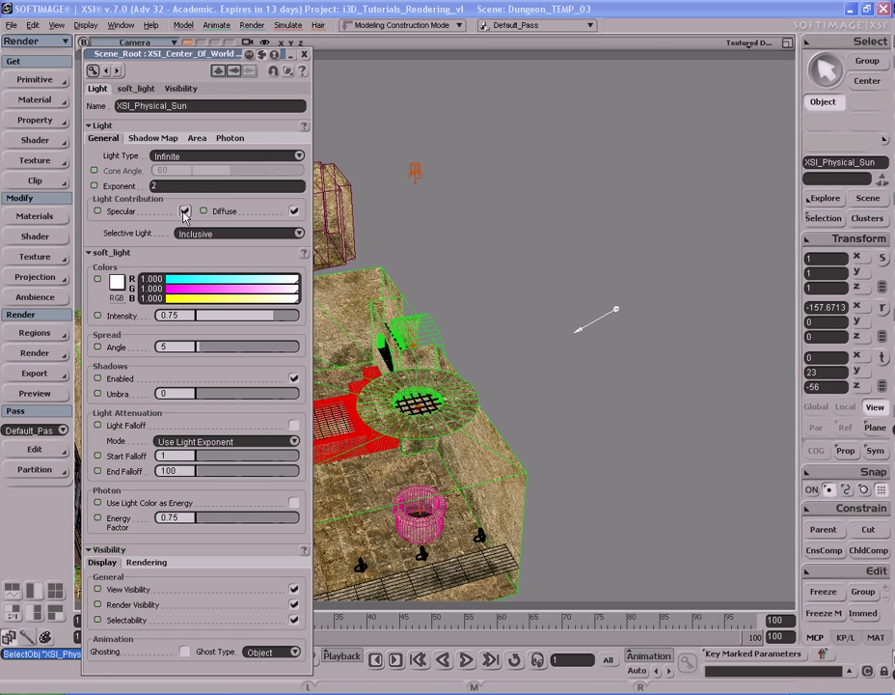
left_click(185, 211)
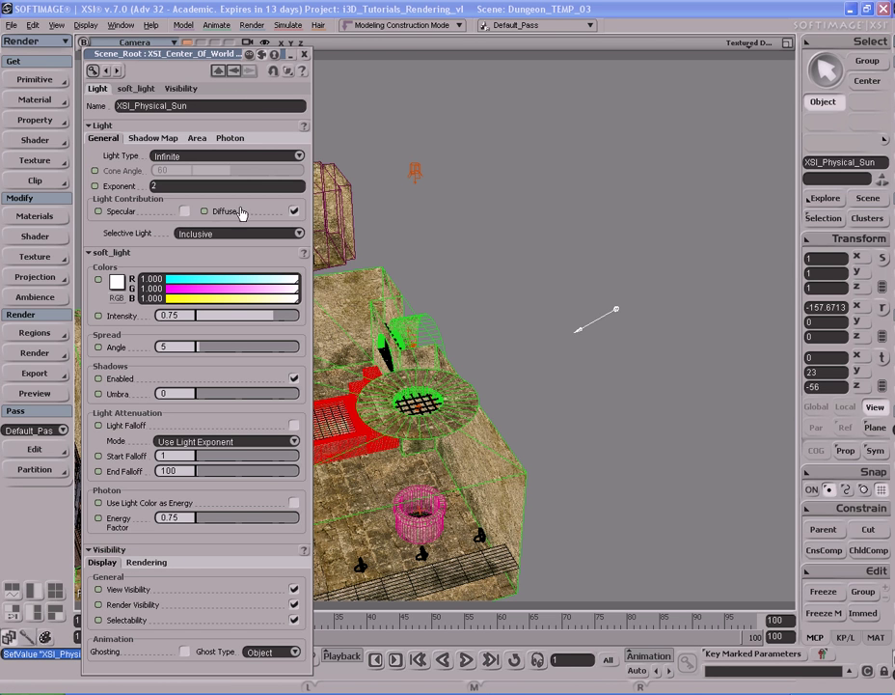
left_click(295, 213)
left_click(305, 54)
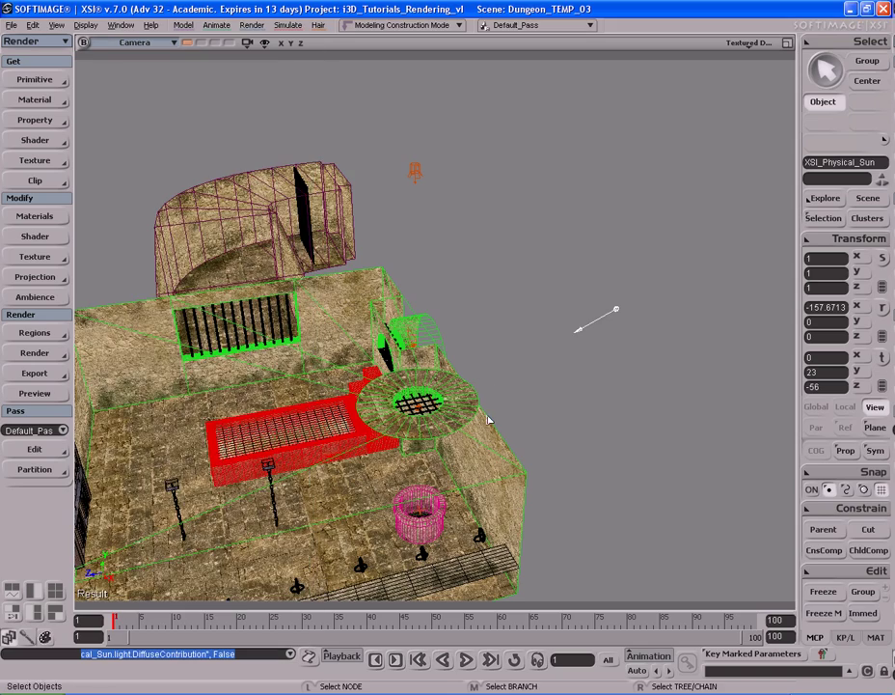
Duplicate the Ceiling_Volume_Light and move the copy sideways to X about -16.7, high above the arched window side
key("s")
mouse_move(464, 399)
right_mouse_down()
mouse_move(464, 409)
mouse_move(482, 394)
mouse_move(466, 413)
mouse_move(480, 401)
mouse_move(470, 400)
right_mouse_up()
key("s")
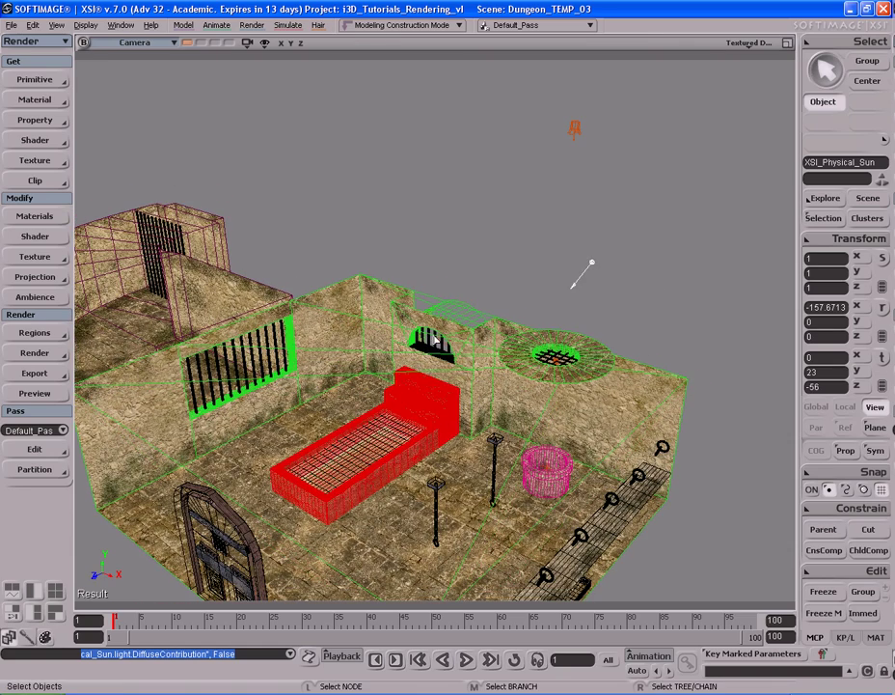
key("s")
right_click_drag(447, 357, 456, 306)
key("s")
left_click_drag(465, 284, 449, 318)
left_click(460, 227)
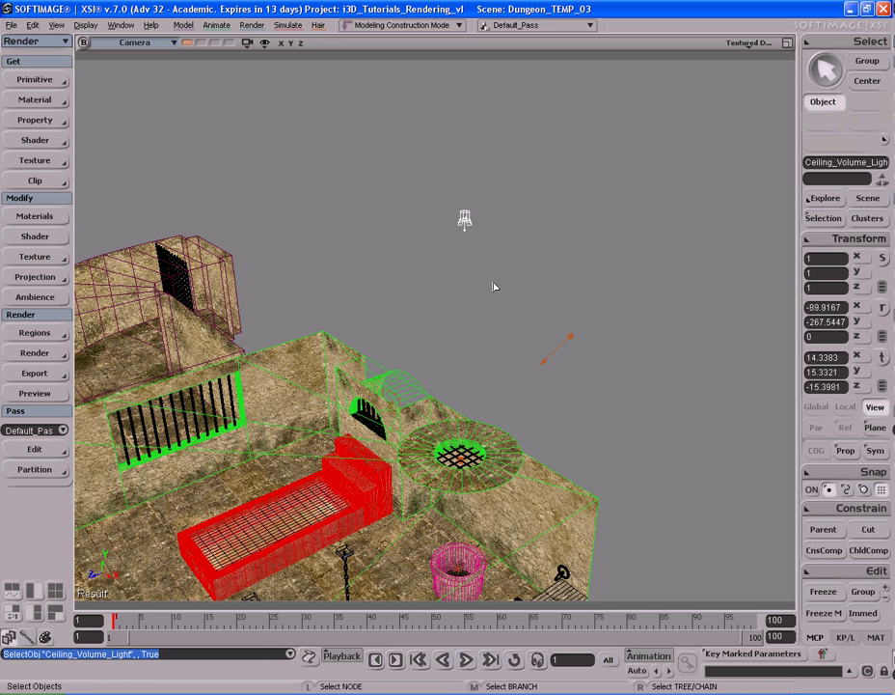
key("ctrl+d")
key("s")
right_click_drag(495, 287, 416, 279)
key("v")
middle_click_drag(284, 276, 450, 275)
key("s")
right_click_drag(454, 281, 556, 266)
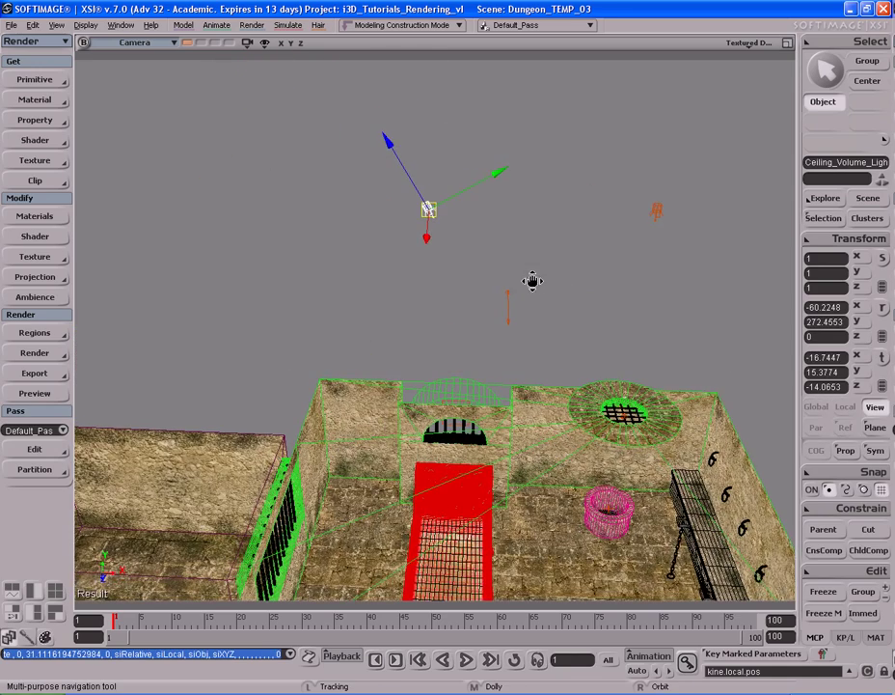
Try to move the duplicated volume light with its whole branch selected
key("space")
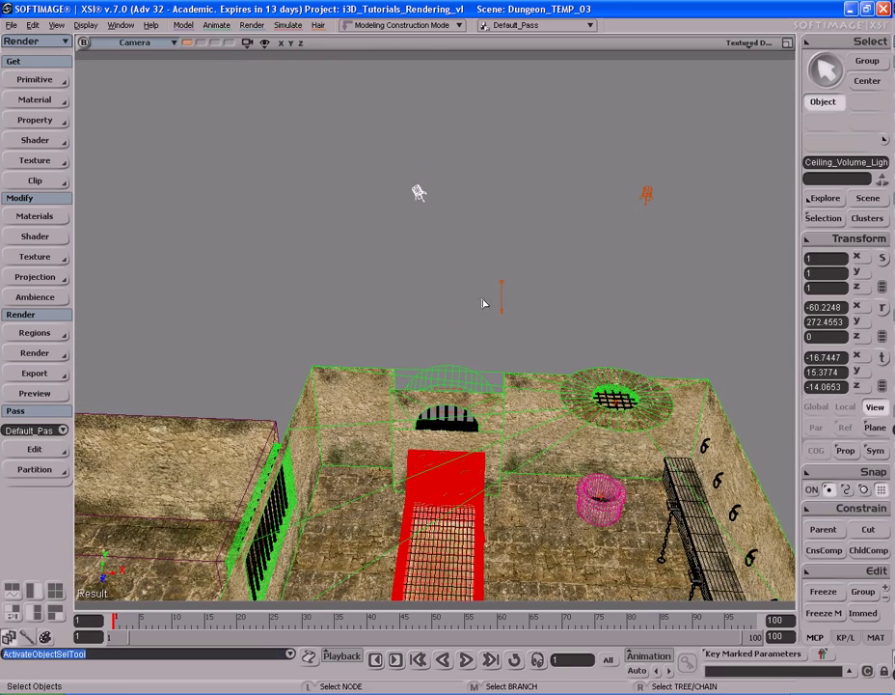
middle_click(418, 193)
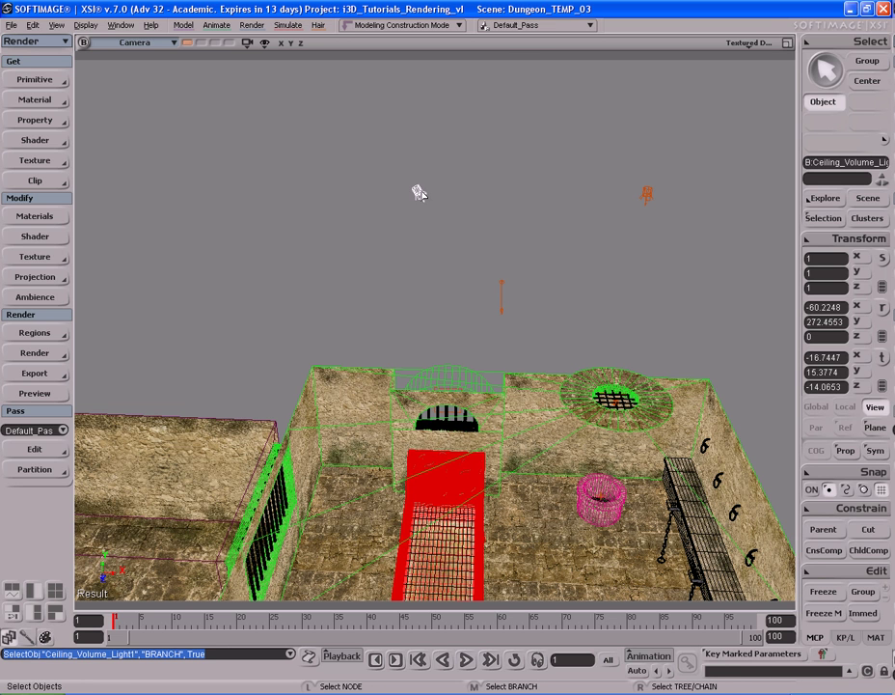
key("v")
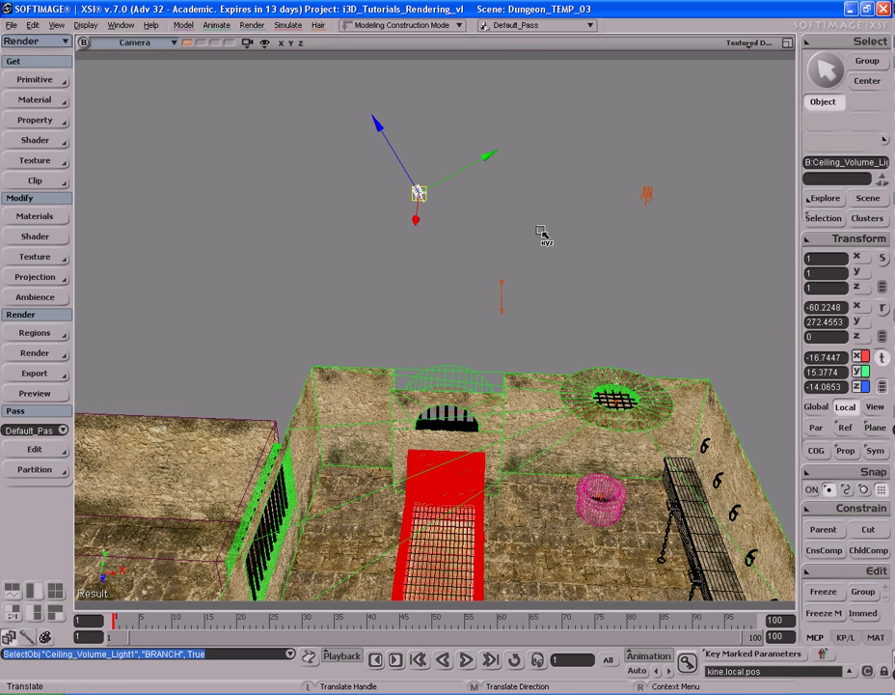
key("v")
left_click_drag(550, 231, 641, 183)
key("ctrl+z")
Examine the duplicated volume light's surroundings and the cell area below the ceiling grate
key("s")
left_click_drag(546, 302, 509, 220)
key("space")
key("s")
right_click_drag(507, 217, 528, 291)
key("f")
key("s")
scroll(528, 290, "up", 5)
scroll(419, 371, "down", 6)
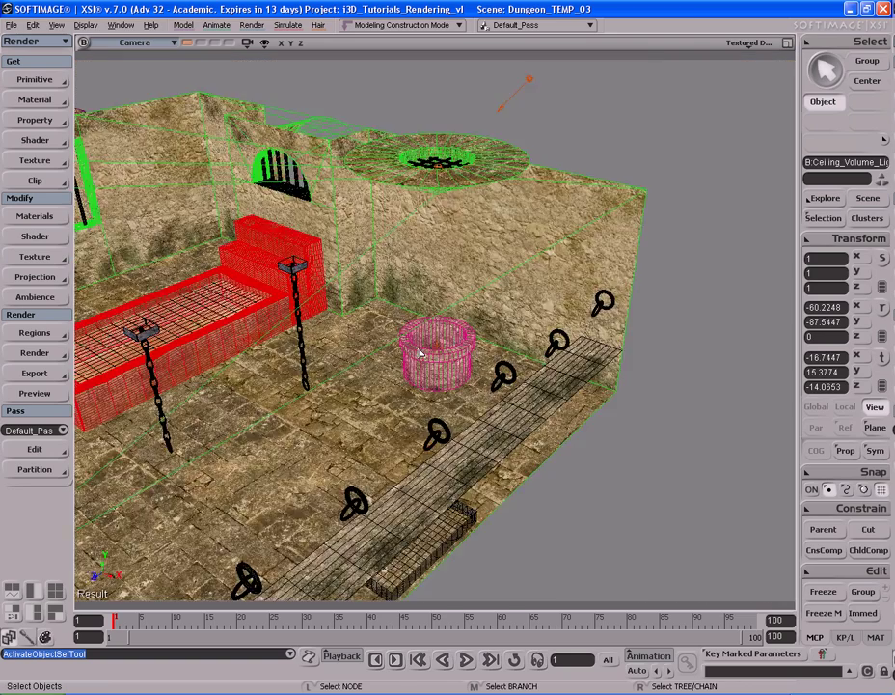
Rename the duplicated Ceiling_Volume_Light1 as Arc Window Volume Light
key("s")
left_click_drag(405, 289, 427, 400)
right_click_drag(427, 399, 432, 375)
key("space")
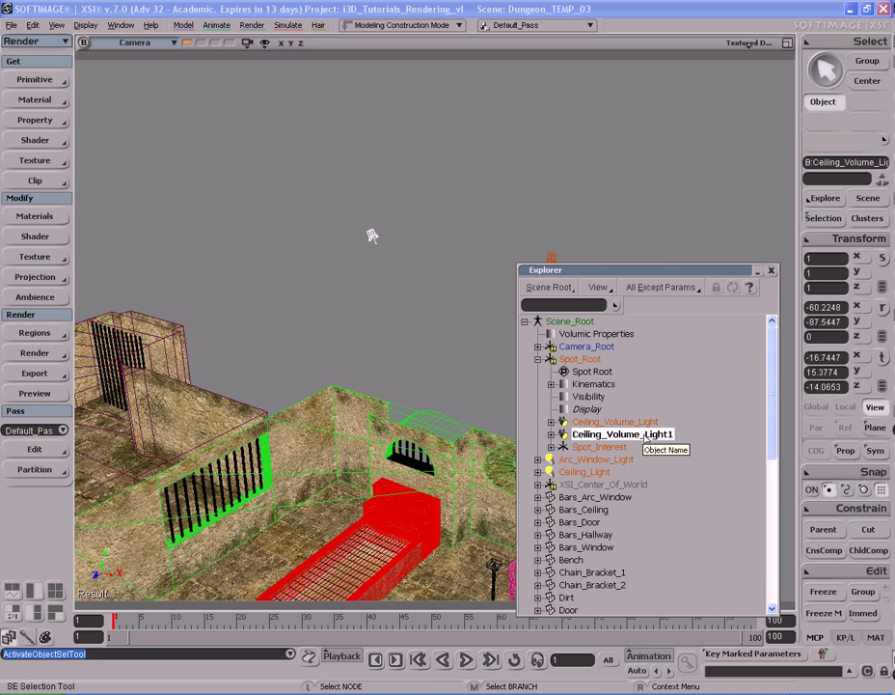
key("Return")
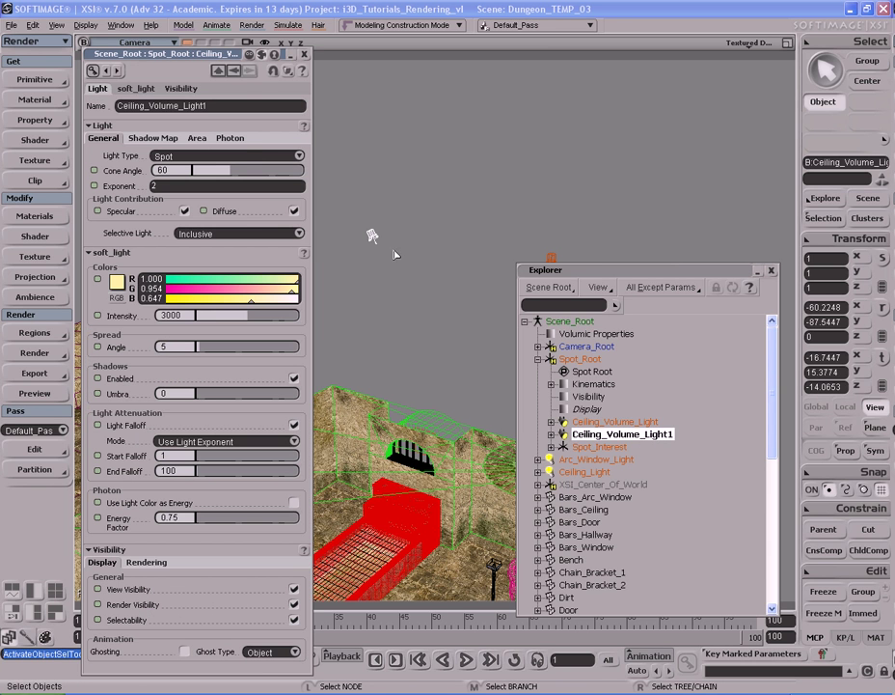
left_click(248, 107)
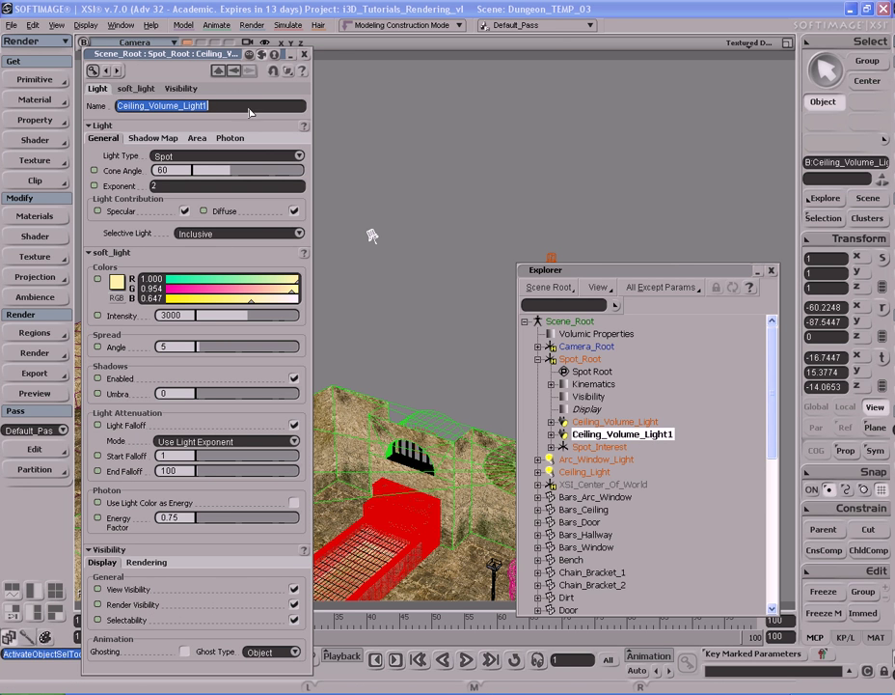
type("Arc Win")
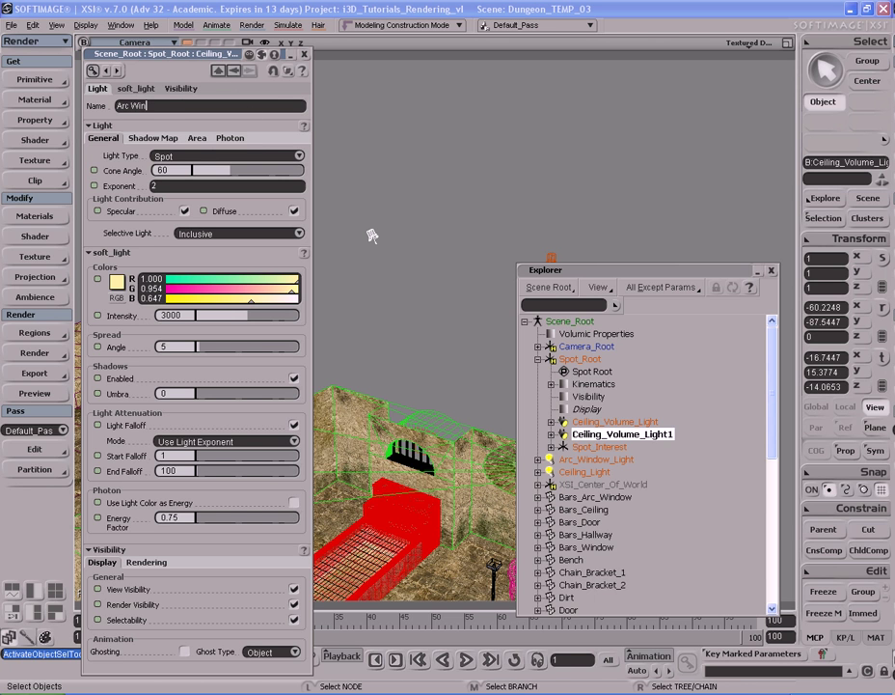
type("dow Volume Light")
key("Return")
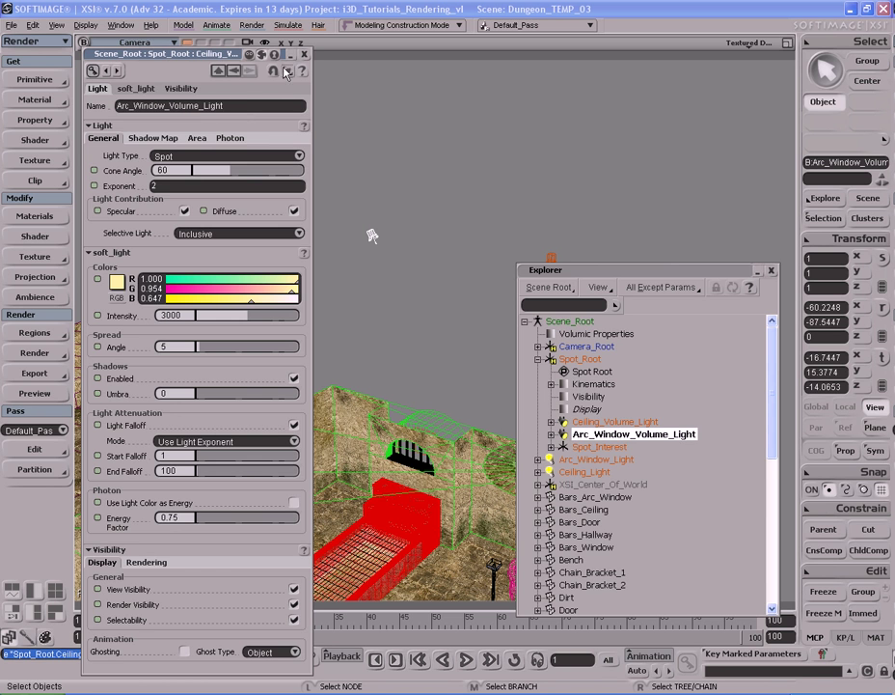
left_click(301, 55)
Cut the Arc_Window_Volume_Light from its Spot_Root parent so it sits directly under the scene root
left_click(610, 436)
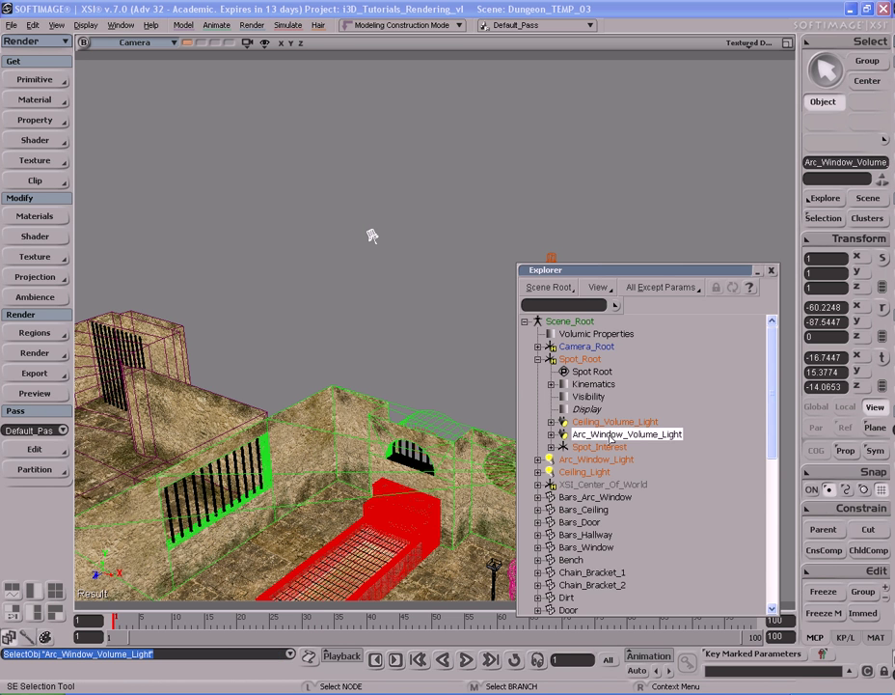
left_click(583, 359)
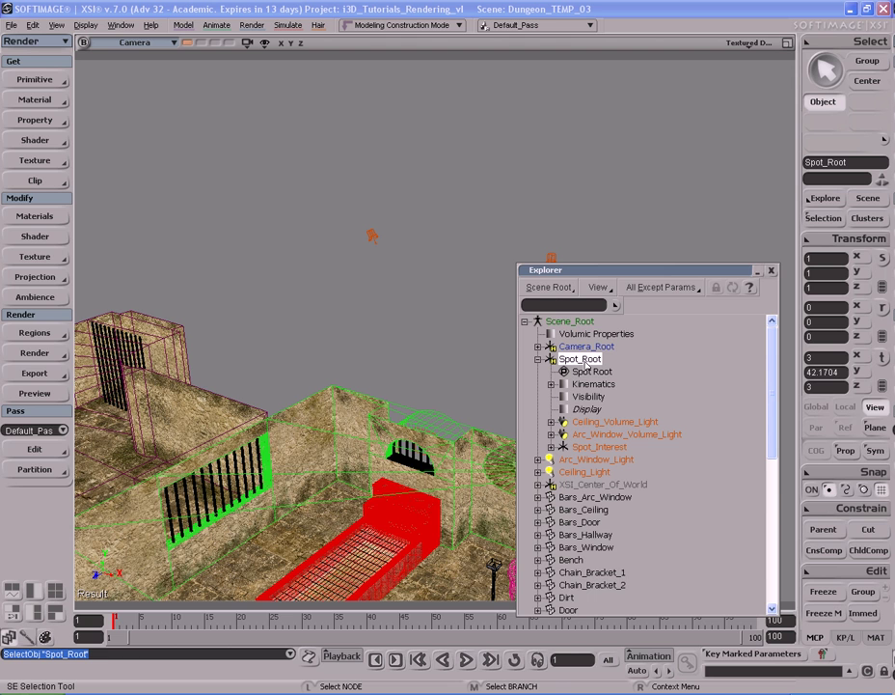
left_click(601, 436)
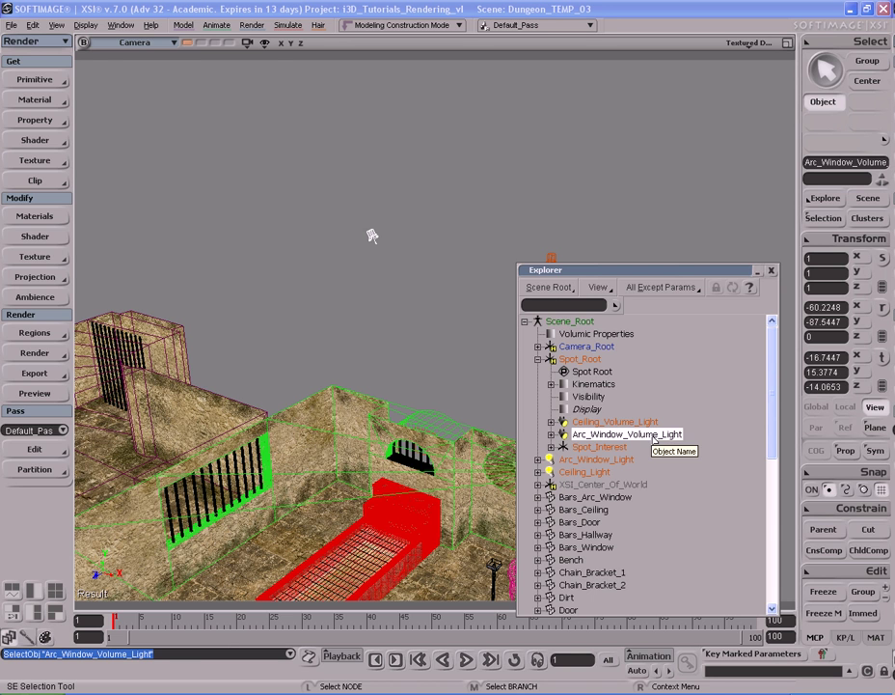
left_click(869, 530)
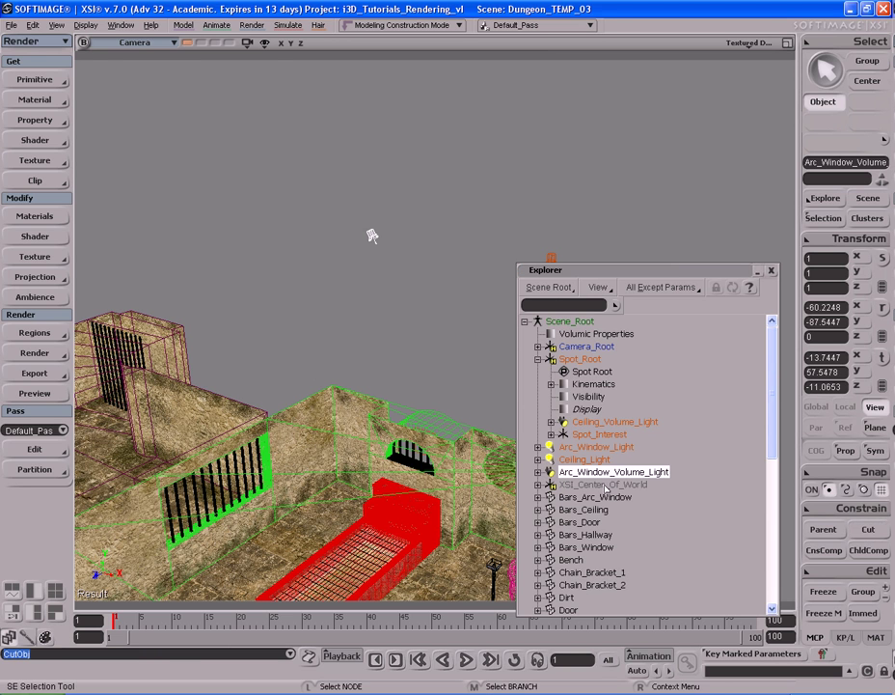
left_click(537, 359)
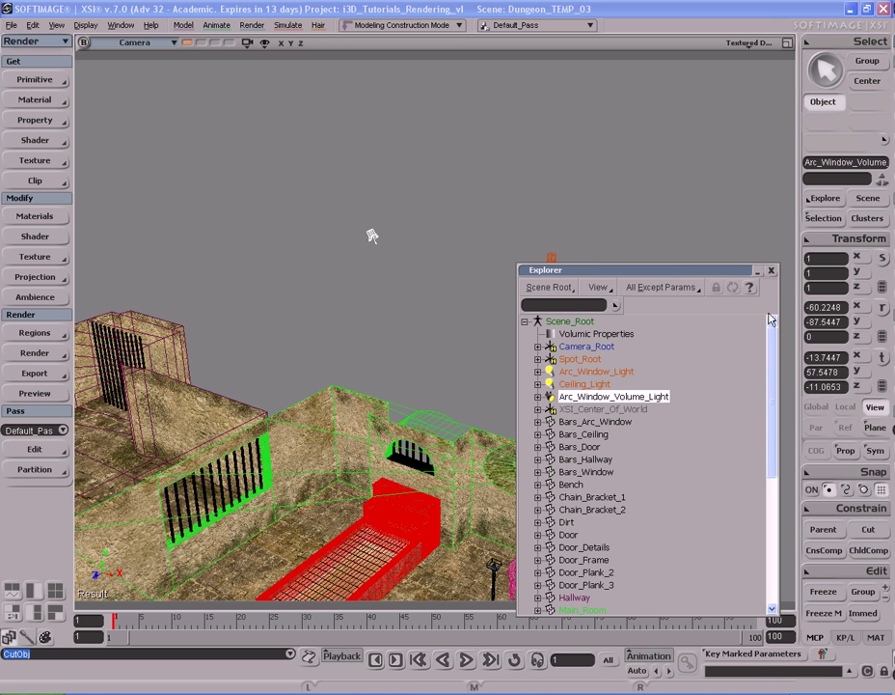
left_click(771, 270)
Delete the Spot_Interest null inside the round bucket on the cell floor
key("s")
right_click_drag(472, 355, 510, 351)
key("v")
key("s")
left_click_drag(569, 376, 447, 407)
key("space")
key("s")
mouse_move(476, 400)
right_mouse_down()
mouse_move(480, 355)
mouse_move(490, 391)
right_mouse_up()
scroll(501, 420, "up", 5)
left_click(625, 571)
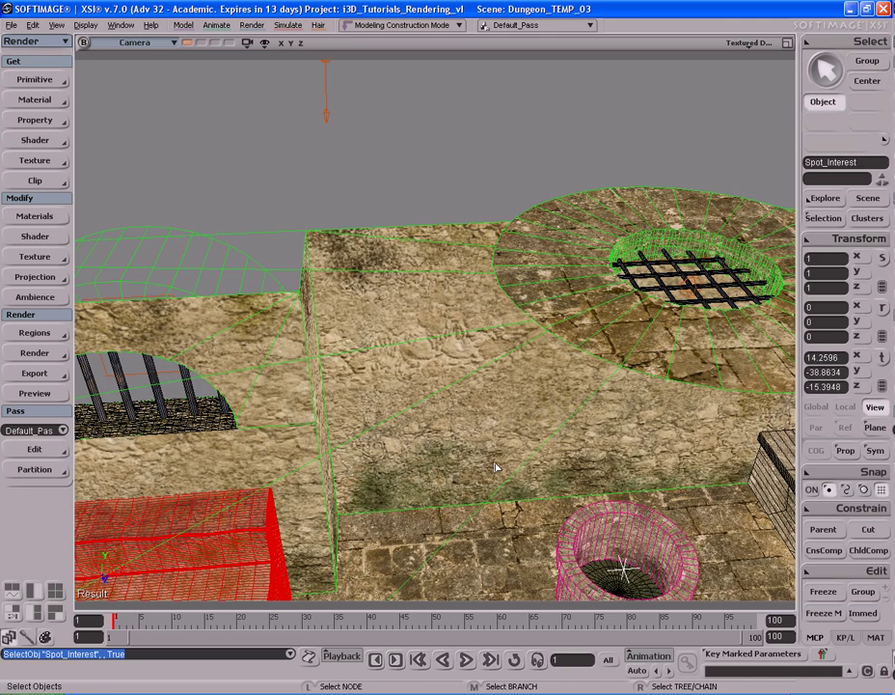
key("Delete")
Move the Arc_Window_Volume_Light to about X -6.5, Y 62.8, Z -11.4 and reset its rotation
scroll(497, 467, "down", 5)
key("s")
left_click_drag(484, 374, 496, 412)
right_click_drag(496, 412, 494, 430)
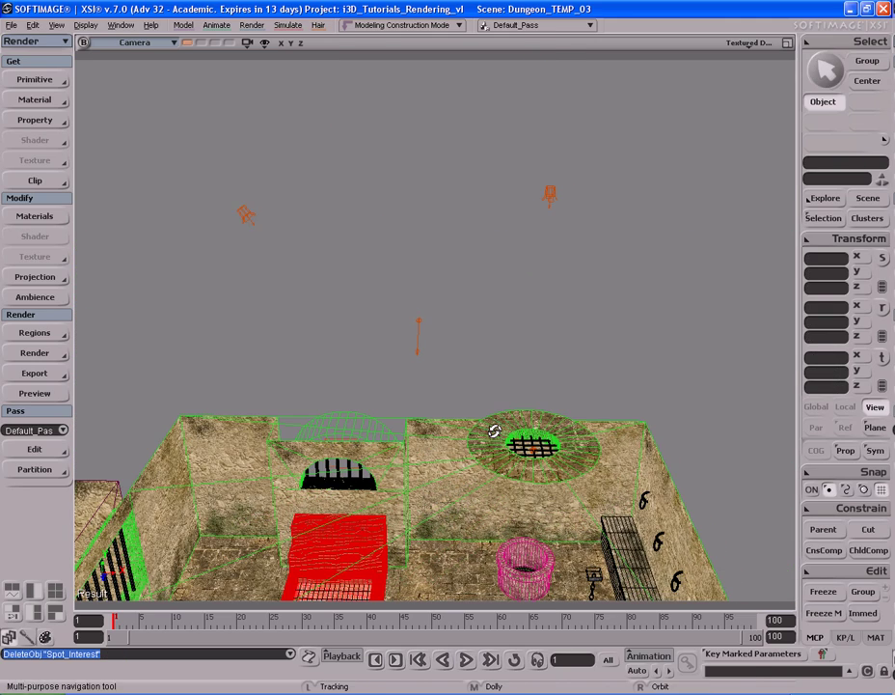
left_click(251, 216)
key("v")
left_click_drag(330, 351, 532, 326)
key("s")
right_click_drag(532, 326, 569, 318)
key("v")
left_click_drag(577, 313, 530, 340)
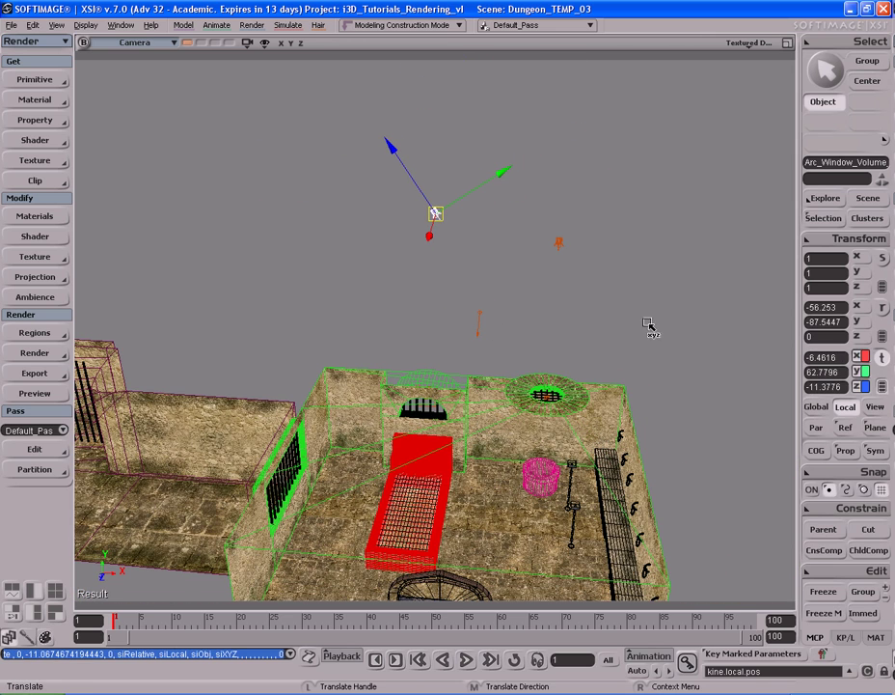
left_click(832, 243)
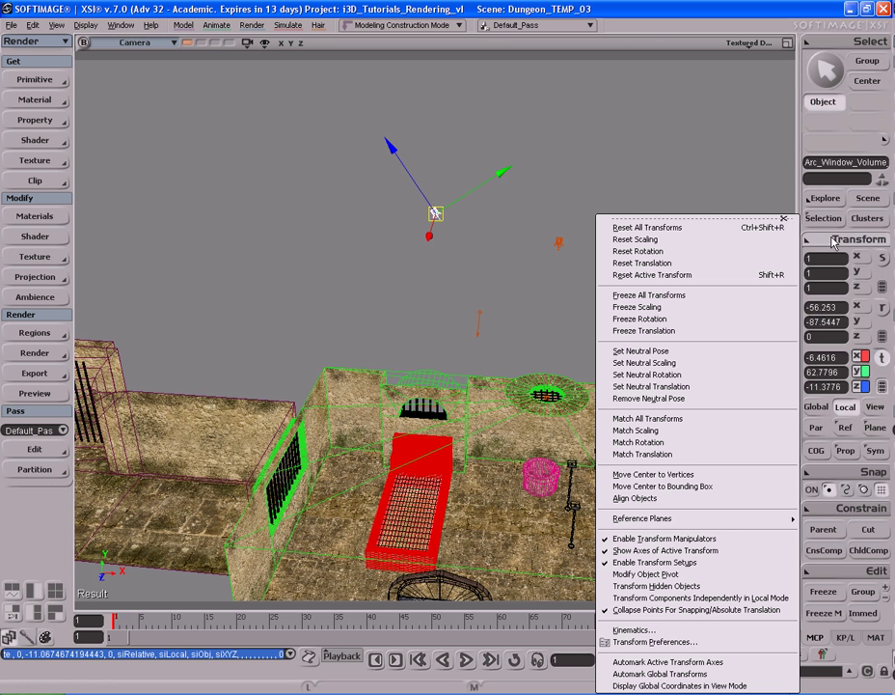
left_click(654, 253)
Move the Arc_Window_Volume_Light outside the arched window, to about X -9.8, Y 19.6, Z -32.4
key("s")
right_click_drag(653, 254, 596, 285)
key("v")
left_click_drag(596, 286, 615, 386)
key("f")
key("s")
right_click_drag(621, 374, 546, 374)
middle_click_drag(547, 374, 559, 352)
right_click_drag(560, 352, 607, 342)
key("v")
middle_click_drag(607, 342, 612, 344)
key("s")
right_click_drag(612, 343, 656, 294)
key("v")
middle_click_drag(655, 293, 656, 297)
left_click_drag(656, 301, 656, 353)
key("s")
right_click_drag(655, 353, 673, 358)
key("v")
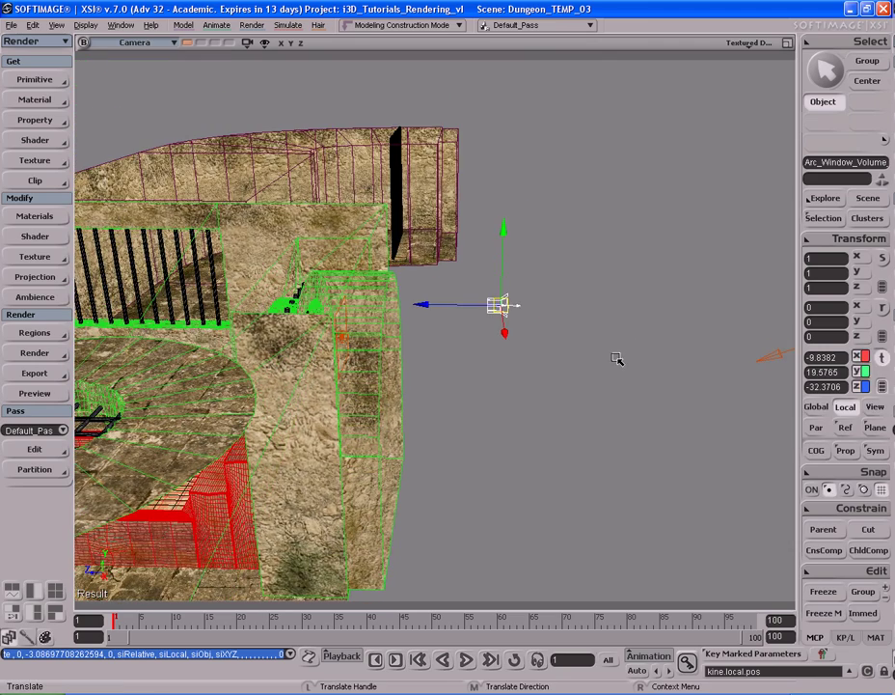
key("s")
right_click_drag(618, 359, 603, 329)
key("v")
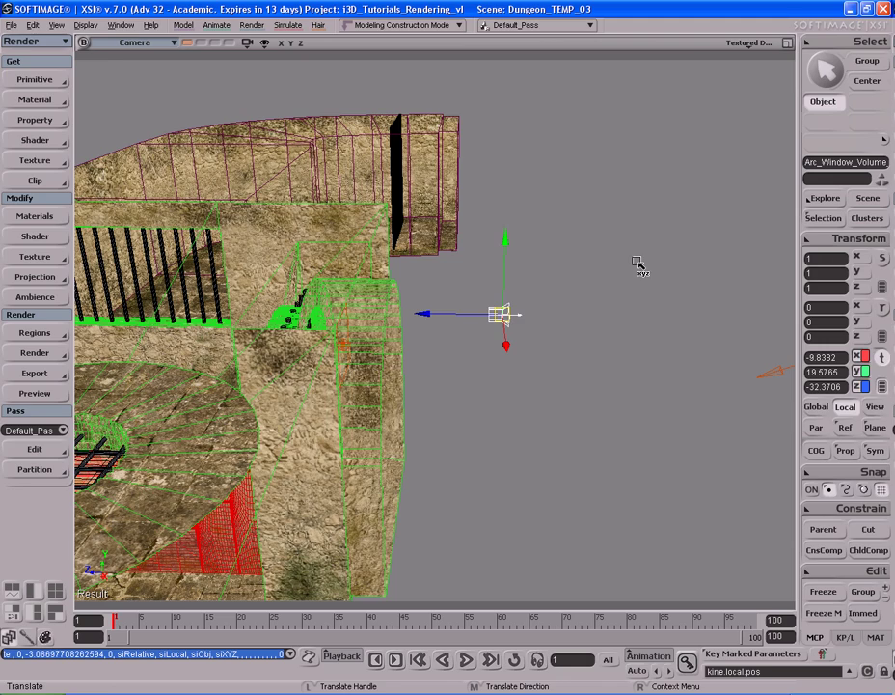
Rotate the Arc_Window_Volume_Light to X -30, Y -180 so it aims down through the arched window
key("c")
key("s")
right_click_drag(545, 335, 559, 309)
left_click_drag(567, 300, 480, 308)
left_click_drag(553, 304, 529, 304)
key("s")
right_click_drag(529, 305, 515, 285)
key("c")
left_click_drag(510, 194, 492, 205)
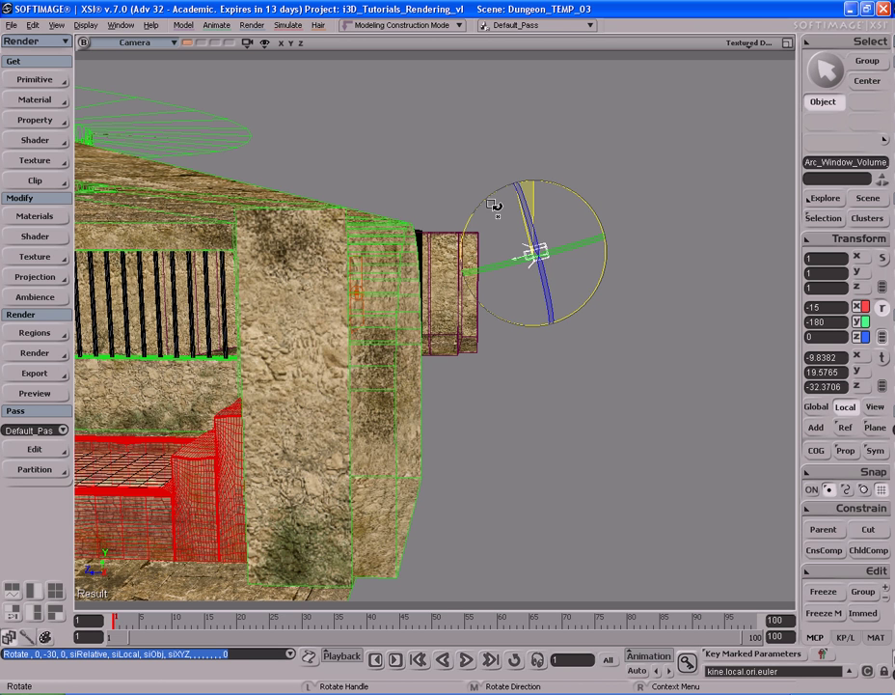
left_click_drag(495, 200, 481, 212)
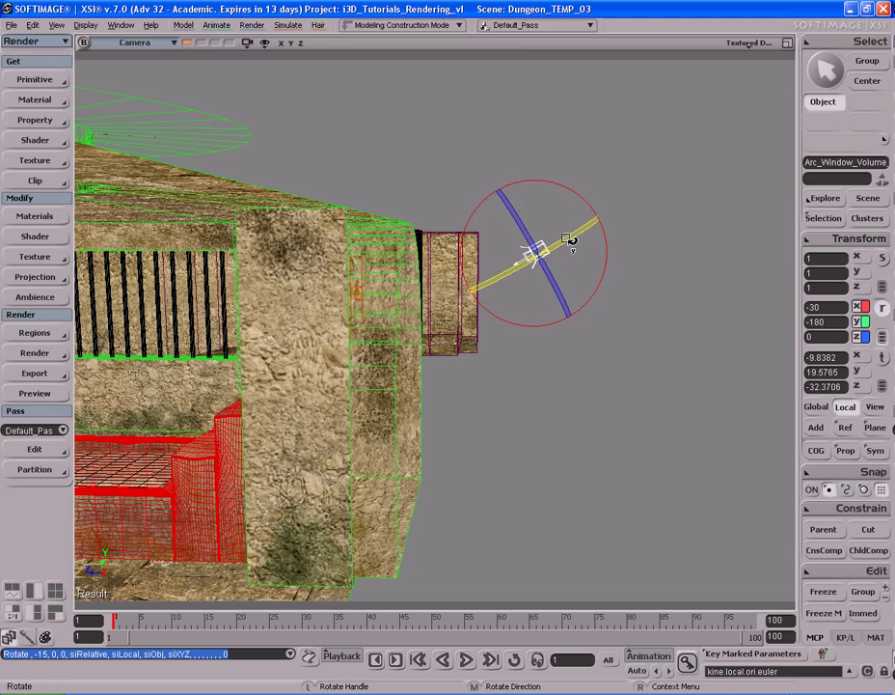
Show the Arc_Window_Volume_Light's cone and examine how it covers the arched window and the cell
key("s")
right_click_drag(586, 224, 589, 280)
key("c")
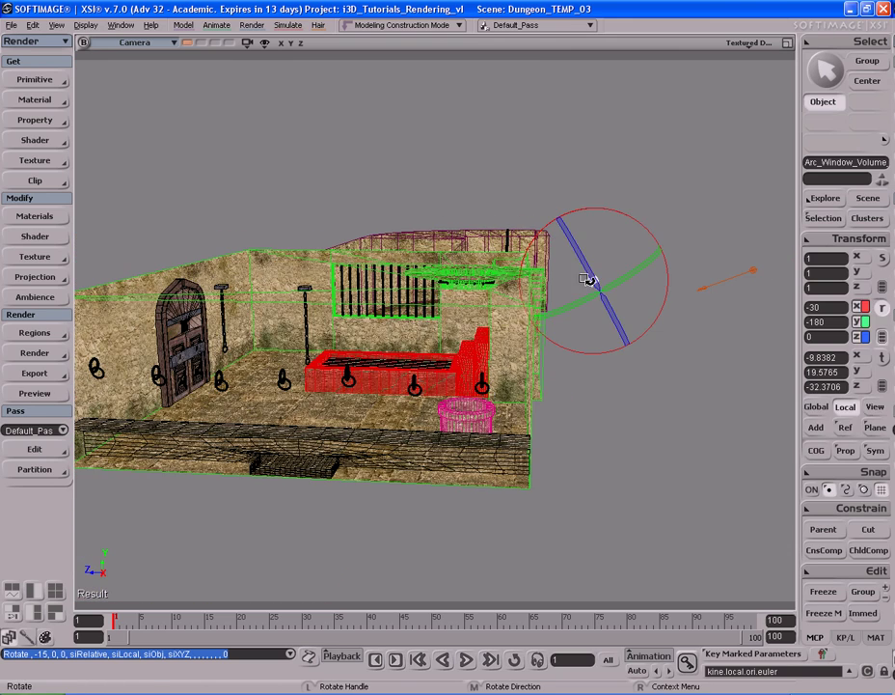
key("b")
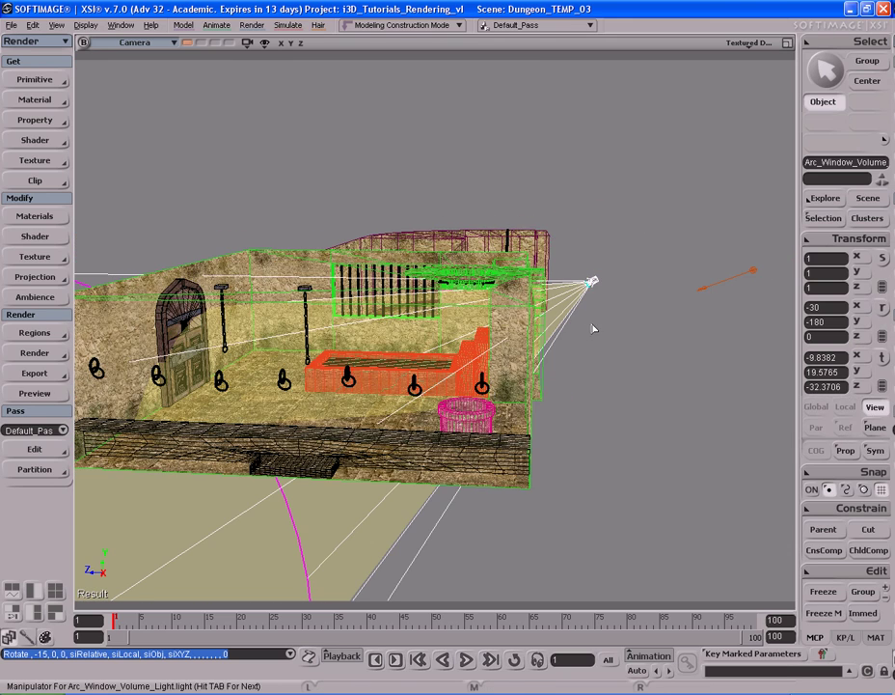
right_click_drag(592, 328, 598, 313)
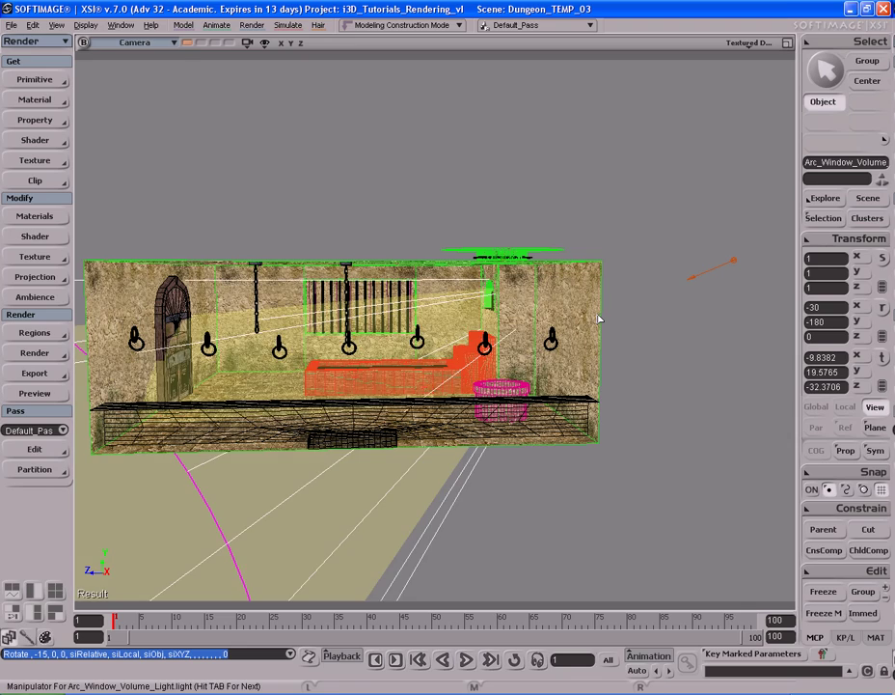
key("s")
right_click_drag(637, 276, 578, 312)
key("s")
middle_click_drag(578, 312, 603, 288)
right_click_drag(603, 287, 562, 296)
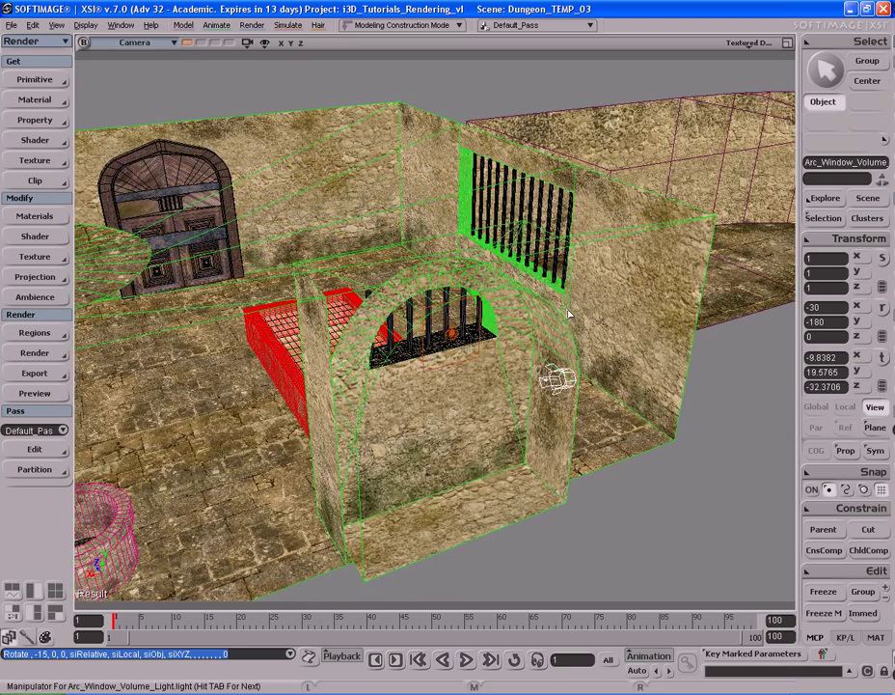
Set the Arc_Window_Volume_Light's cone angle to 75
key("Return")
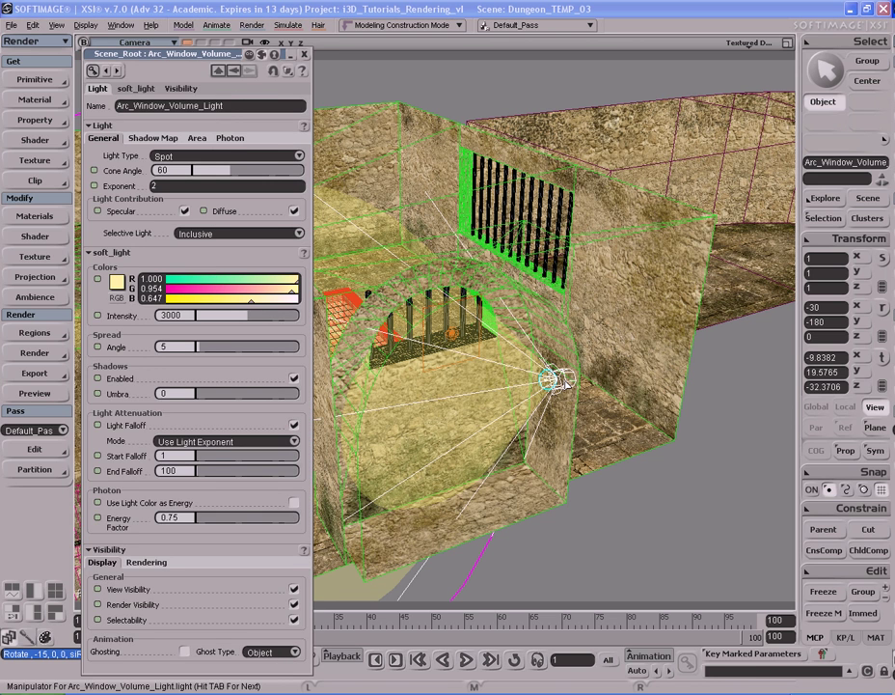
left_click_drag(151, 48, 76, 13)
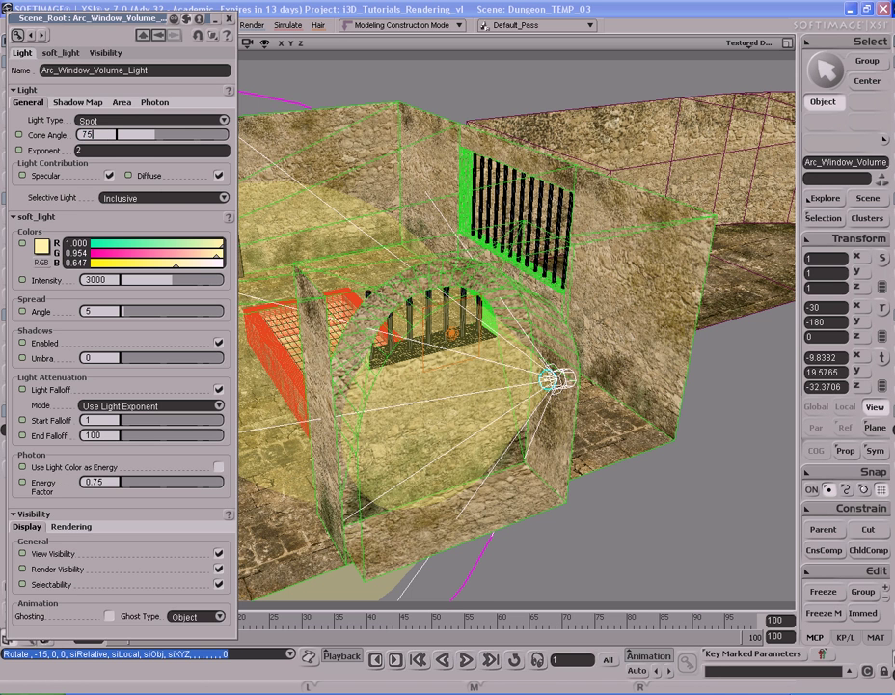
key("Return")
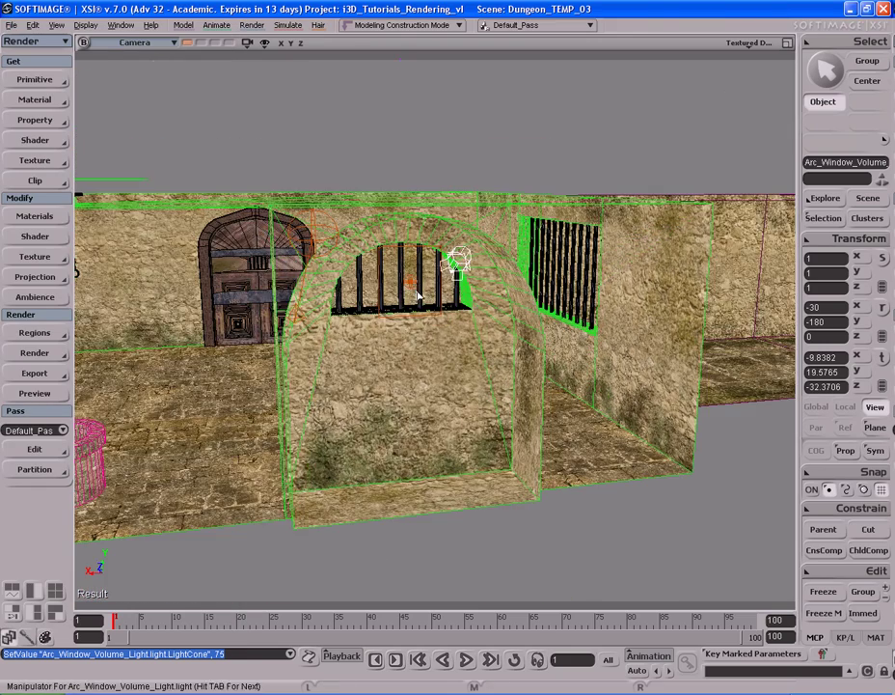
Examine the widened light cone around the arched window and across the whole dungeon from several angles
key("s")
right_click_drag(418, 295, 420, 270)
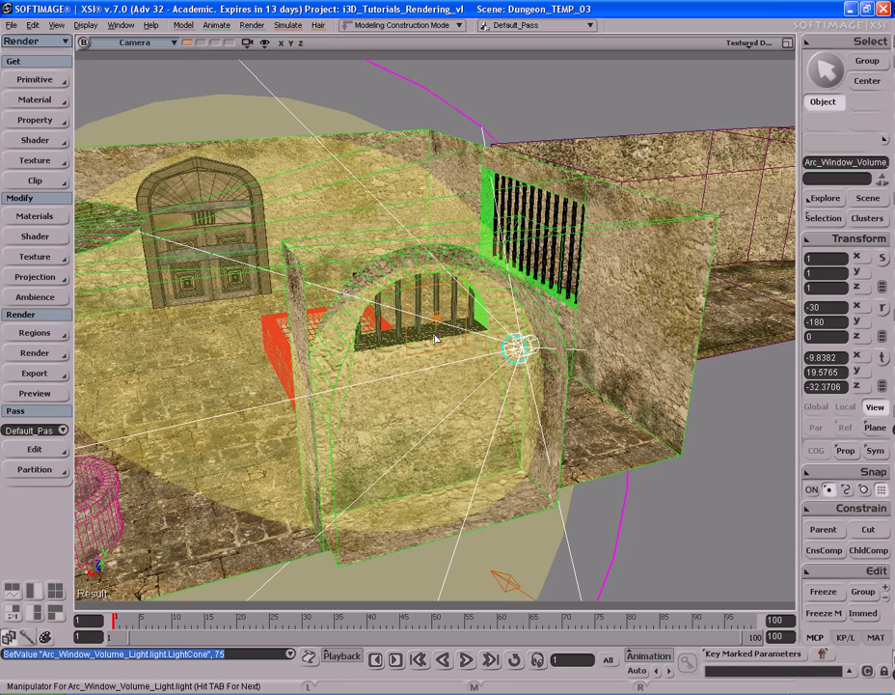
key("s")
right_click_drag(430, 332, 474, 310)
middle_click_drag(474, 309, 485, 316)
key("s")
right_click_drag(485, 315, 458, 295)
key("s")
middle_click_drag(459, 295, 460, 286)
right_click_drag(460, 286, 485, 275)
key("b")
key("s")
key("s")
middle_click_drag(485, 276, 395, 292)
left_click_drag(395, 291, 534, 273)
key("s")
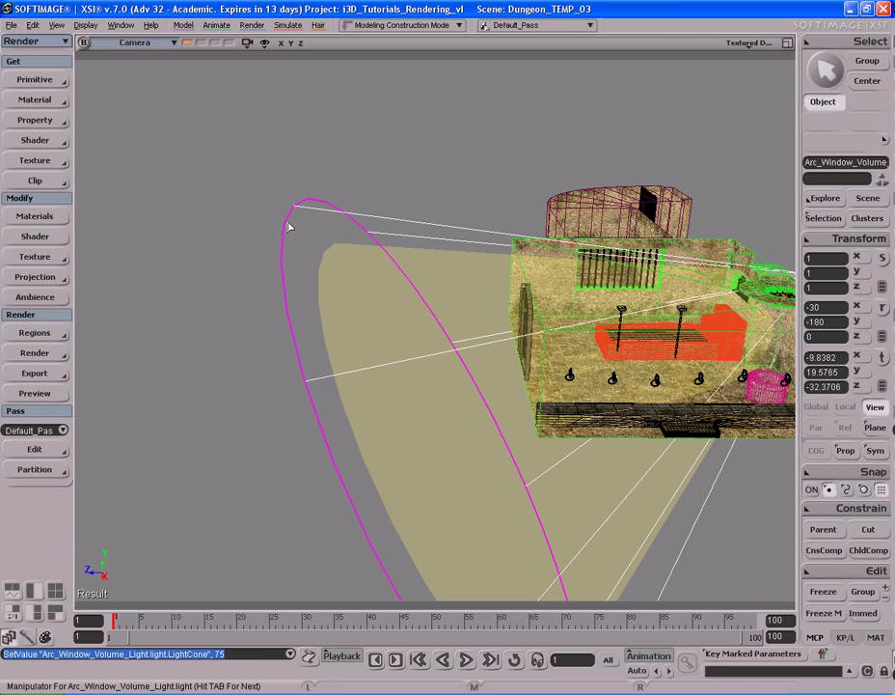
key("s")
right_click_drag(445, 252, 485, 260)
key("s")
key("s")
left_click_drag(570, 226, 495, 248)
right_click_drag(495, 248, 462, 293)
key("s")
key("s")
middle_click_drag(461, 293, 536, 274)
left_click_drag(536, 274, 508, 283)
key("s")
Set the blue component of the Arc_Window_Volume_Light's color to 0.487
key("space")
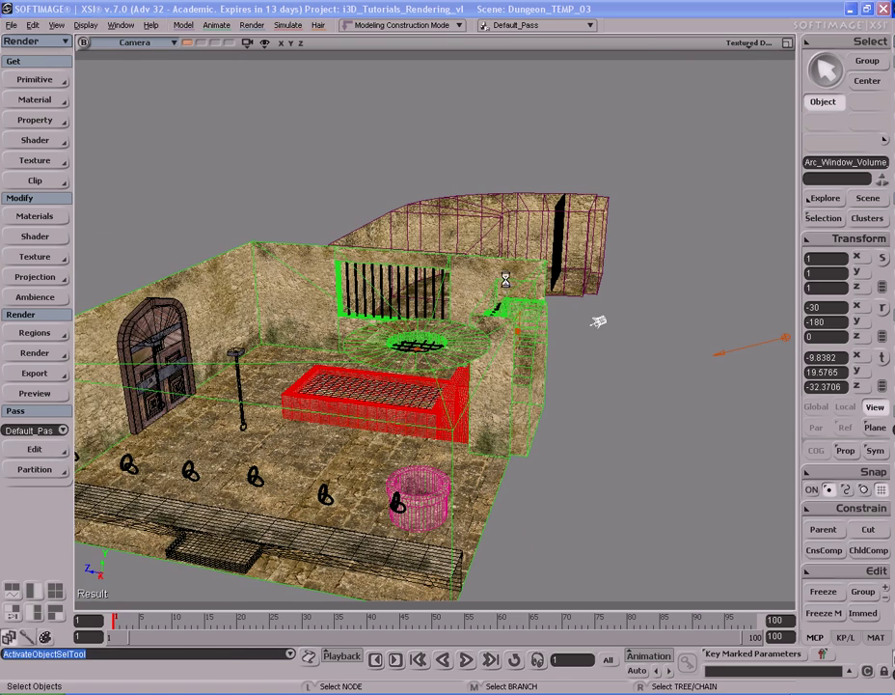
key("Return")
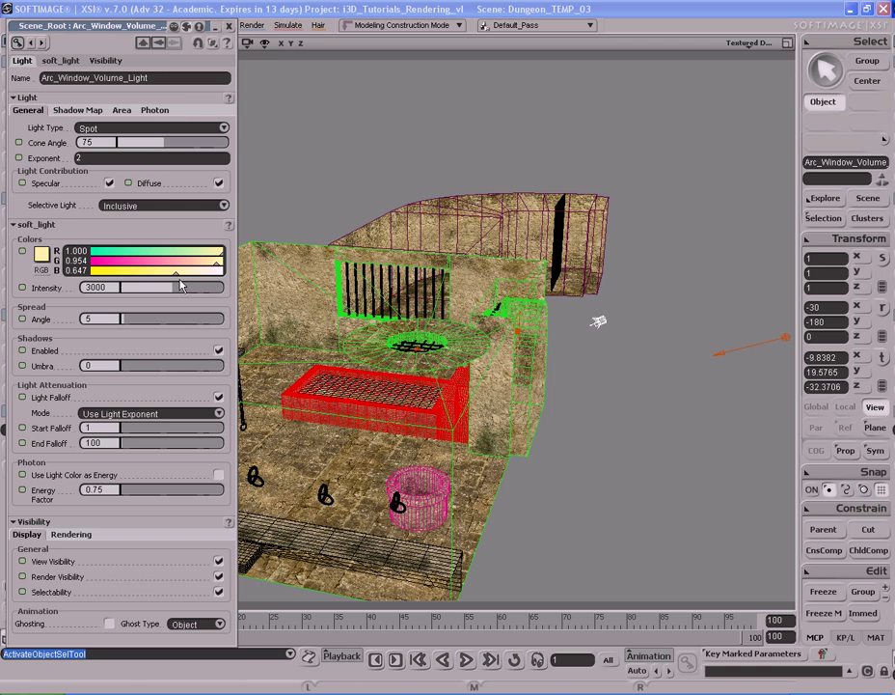
left_click(121, 110)
left_click(28, 110)
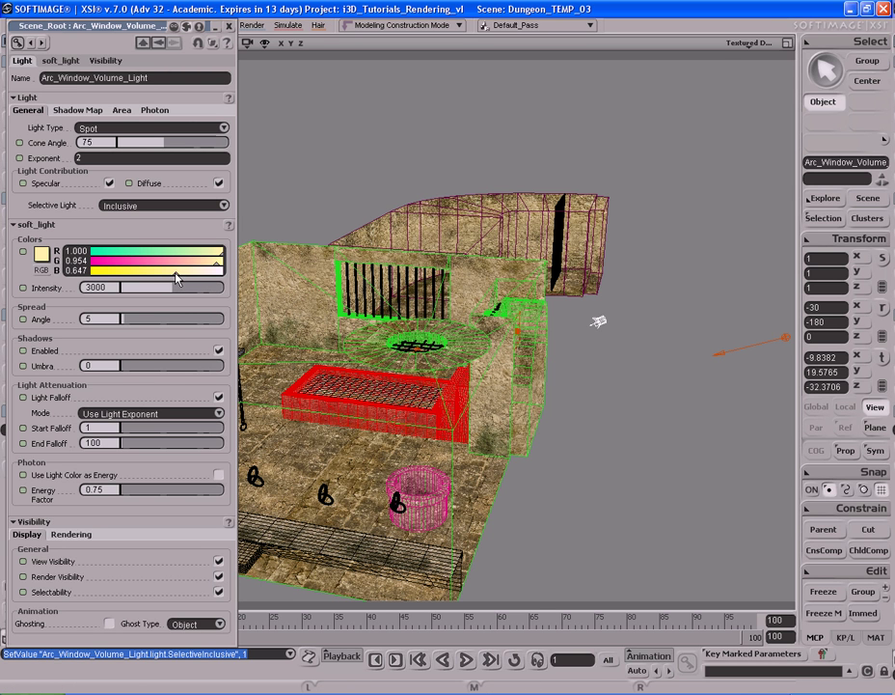
left_click_drag(176, 279, 157, 278)
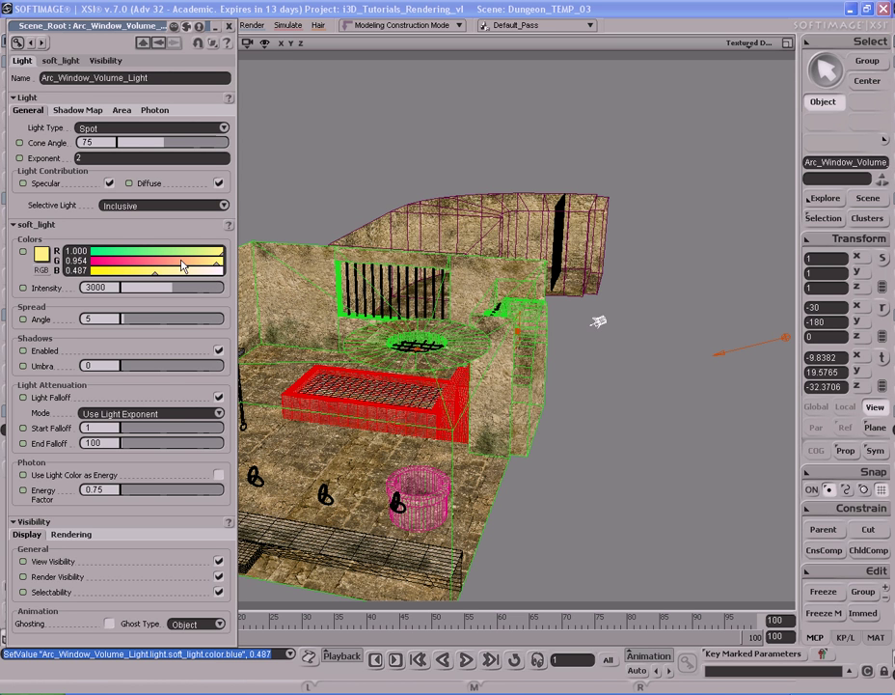
double_click(107, 289)
left_click(230, 27)
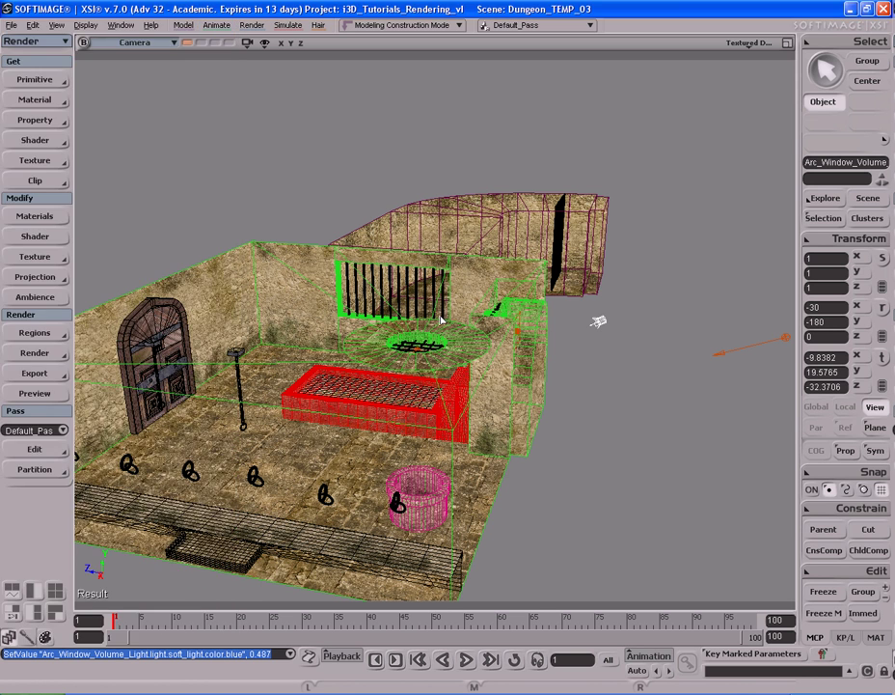
Render a preview of the wooden door and the adjoining wall from inside the cell
key("s")
mouse_move(439, 322)
right_mouse_down()
mouse_move(470, 322)
mouse_move(442, 310)
right_mouse_up()
scroll(442, 314, "up", 3)
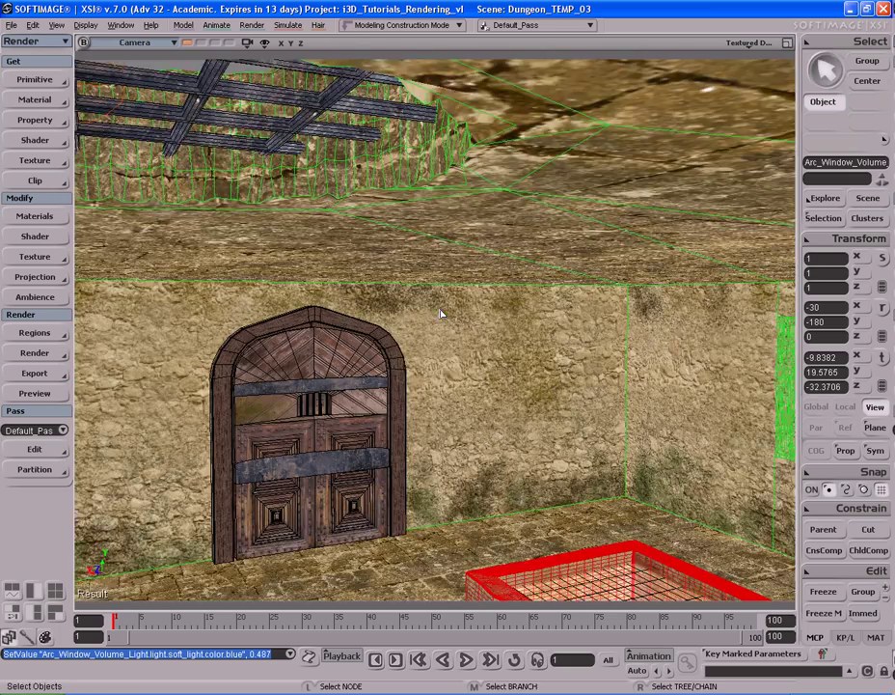
key("s")
left_click_drag(442, 314, 417, 294)
key("space")
key("shift+r")
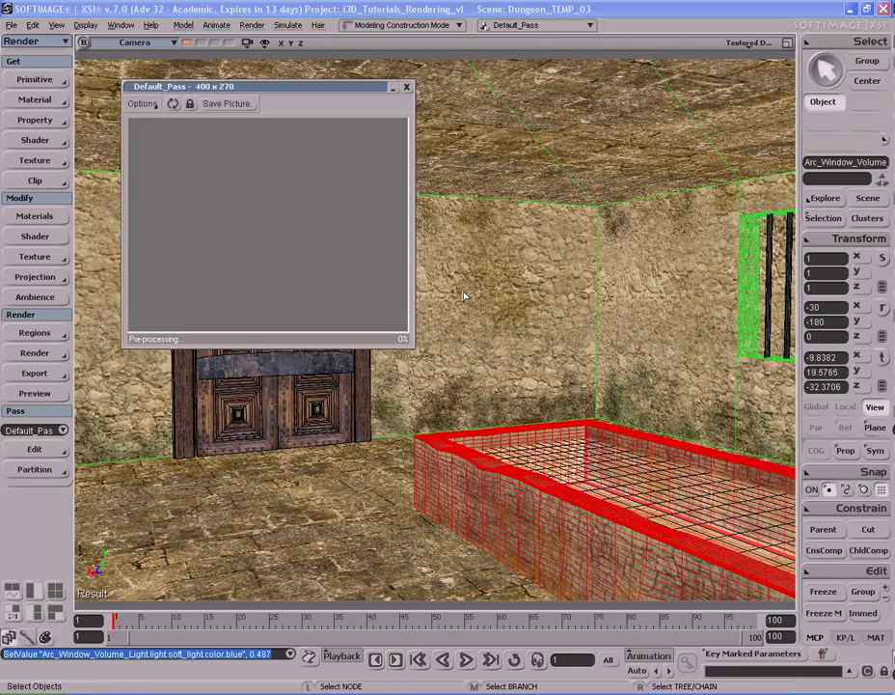
left_click(409, 87)
key("s")
right_click_drag(442, 275, 551, 299)
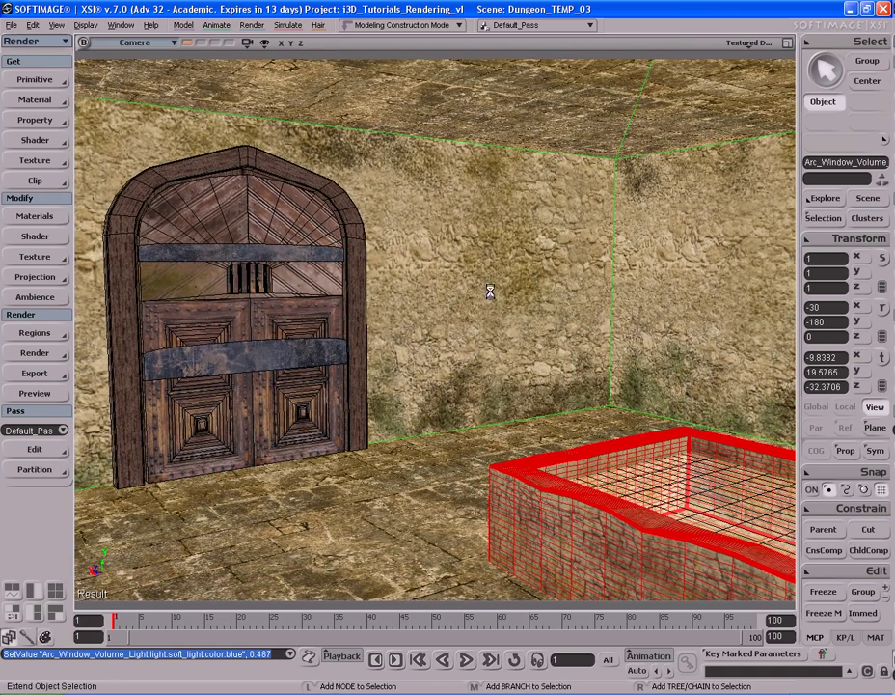
key("shift+q")
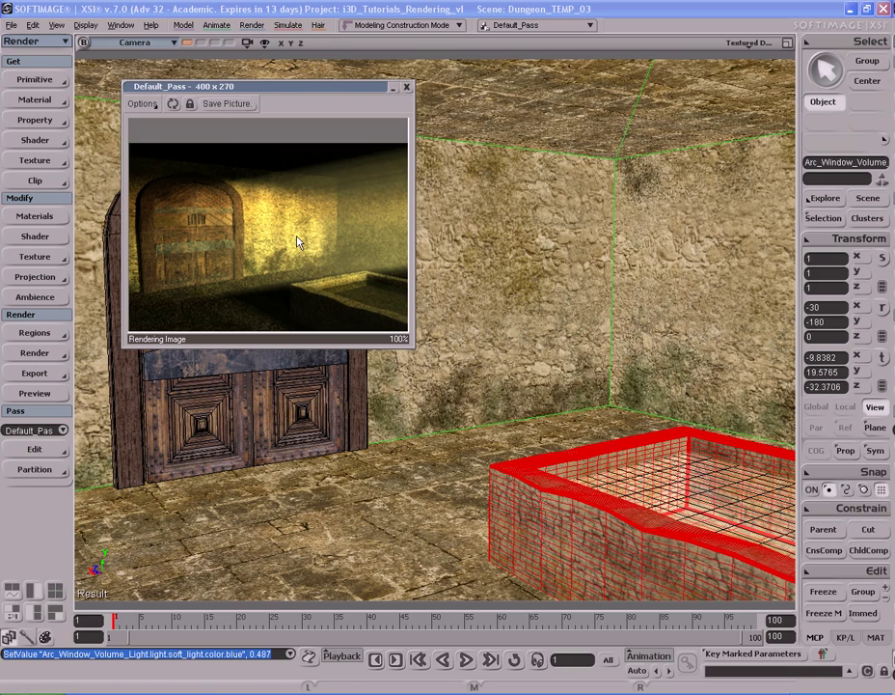
left_click(406, 87)
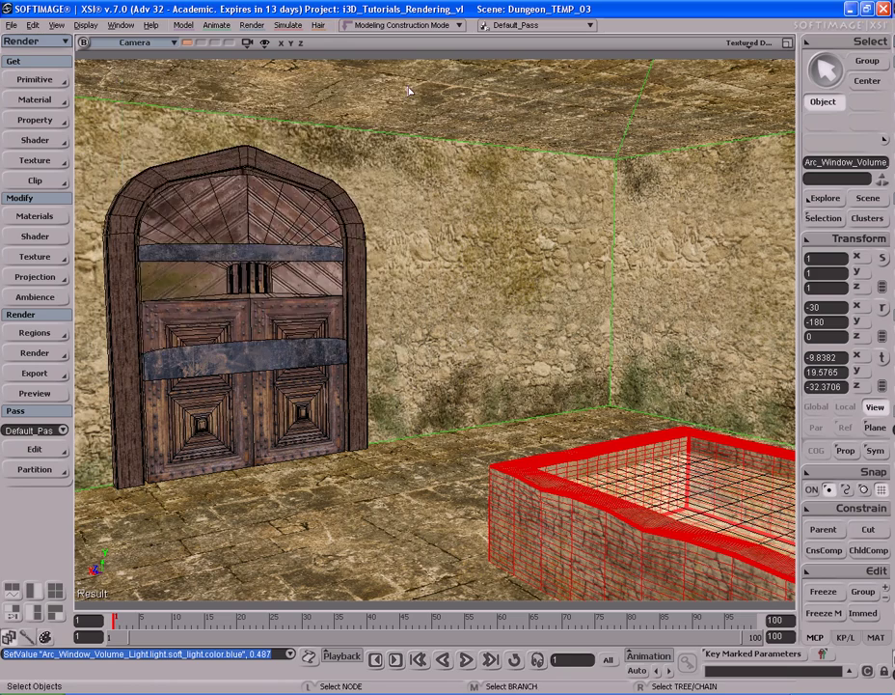
Render a preview of the arched window and the stone bed from inside the cell
key("s")
right_click_drag(448, 295, 412, 326)
scroll(413, 329, "up", 4)
key("s")
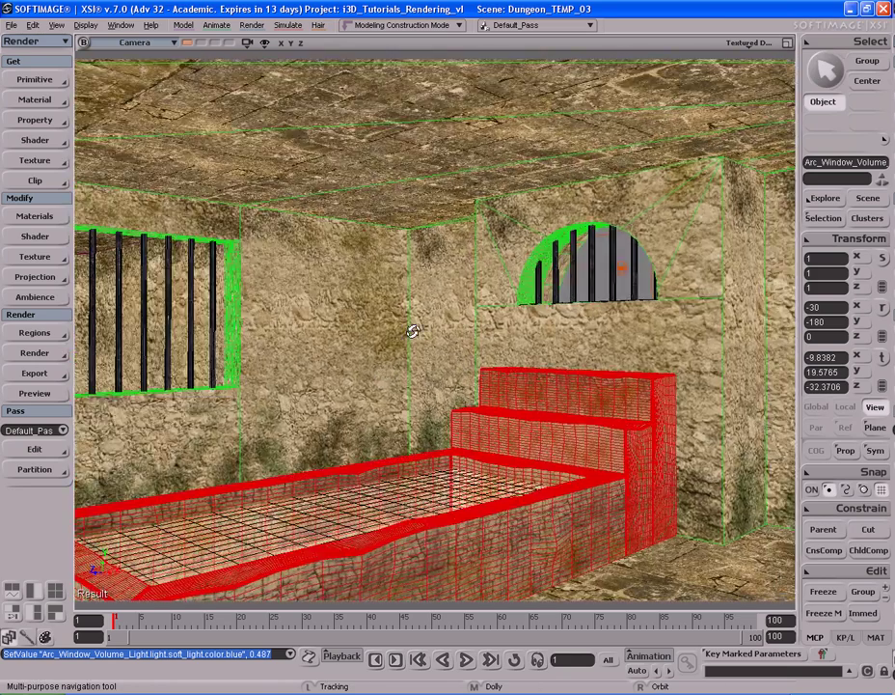
left_click_drag(414, 332, 461, 321)
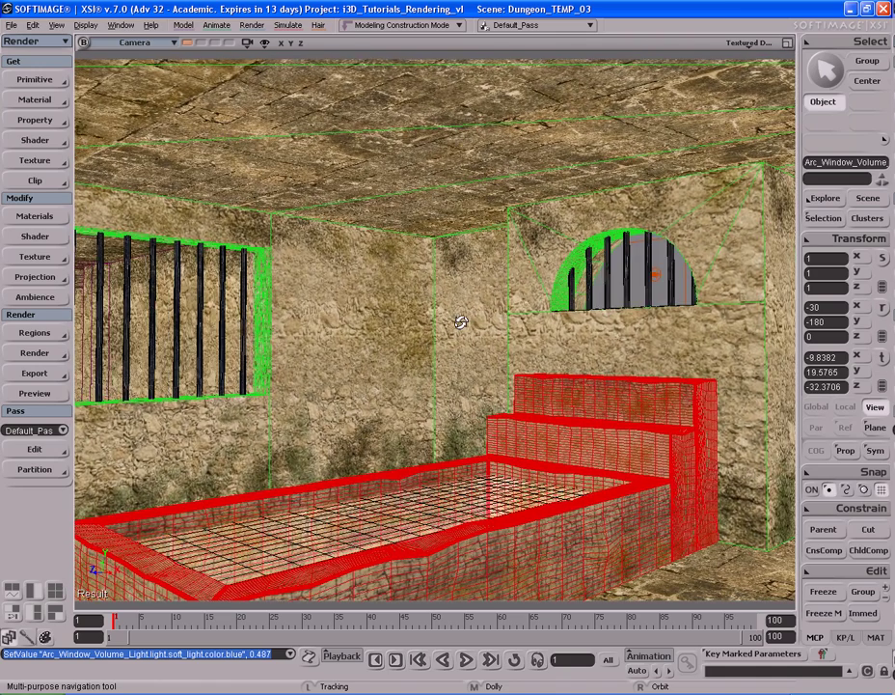
right_click_drag(461, 321, 463, 316)
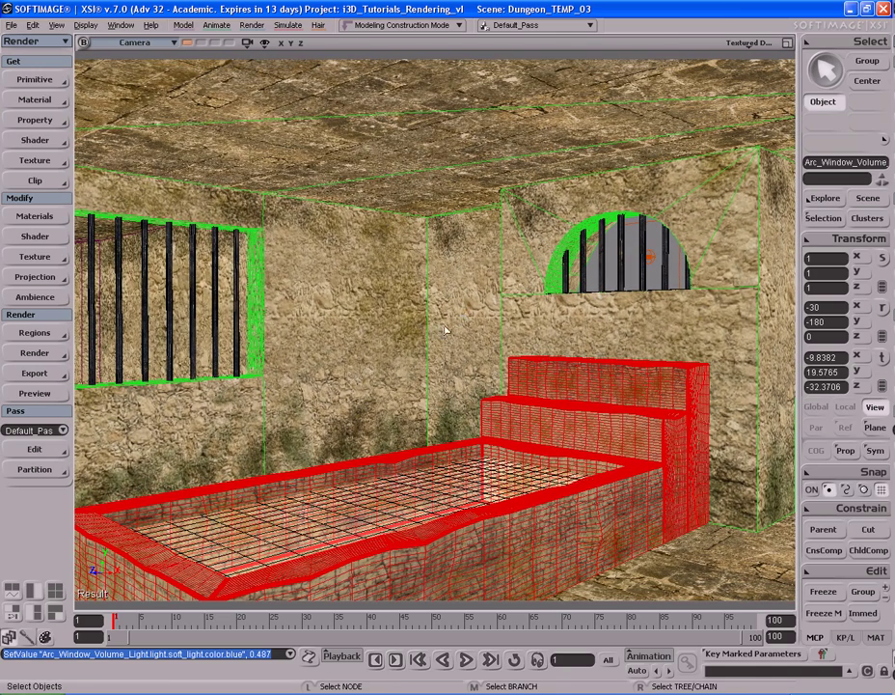
key("shift+r")
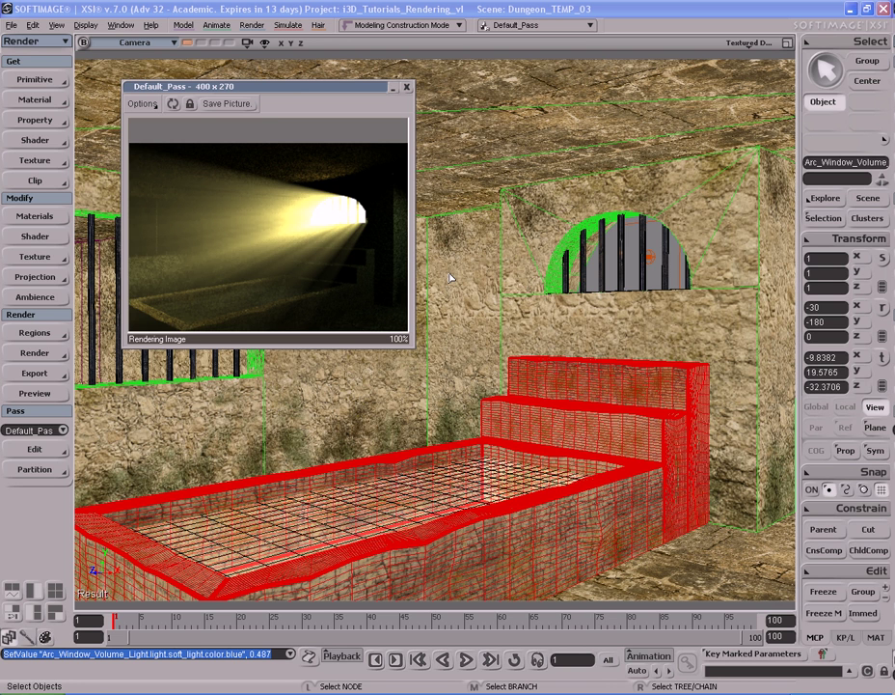
left_click(407, 87)
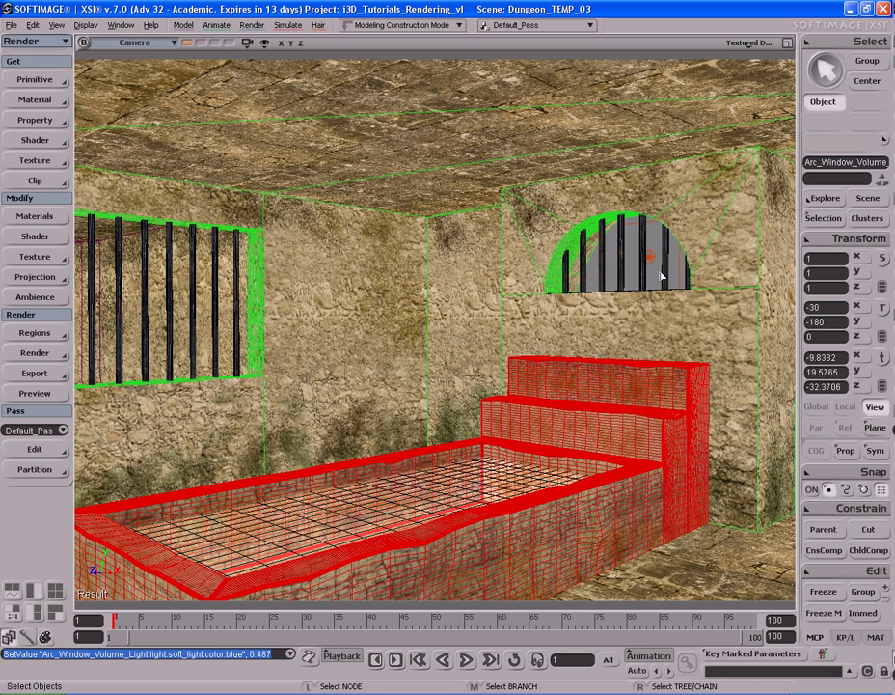
Set the Arc_Window_Volume_Light's volumic reflectance to 25 and render a preview of the arched window
left_click(826, 218)
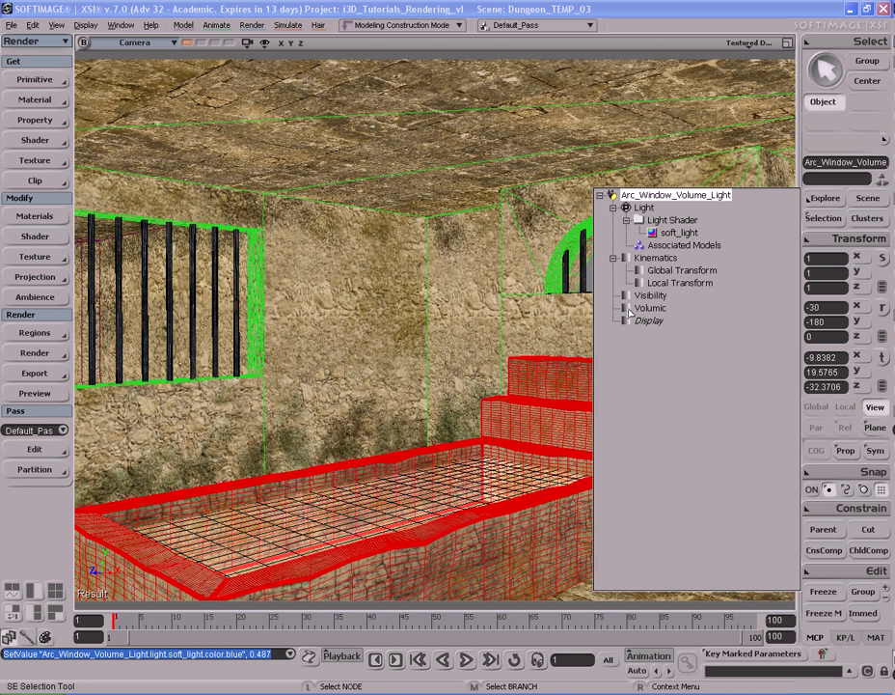
left_click(629, 312)
left_click(113, 130)
type("2")
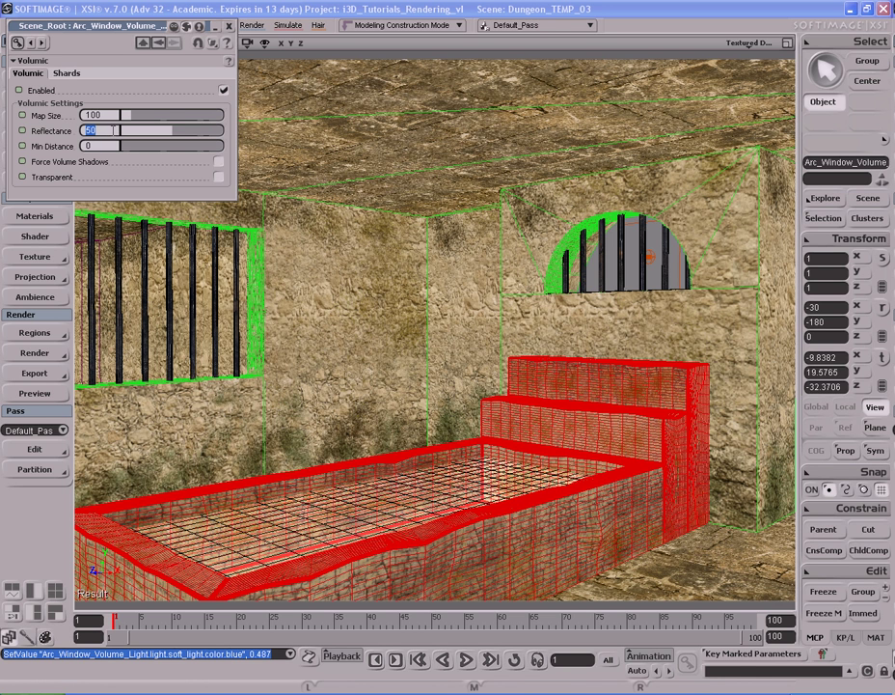
type("5")
key("Return")
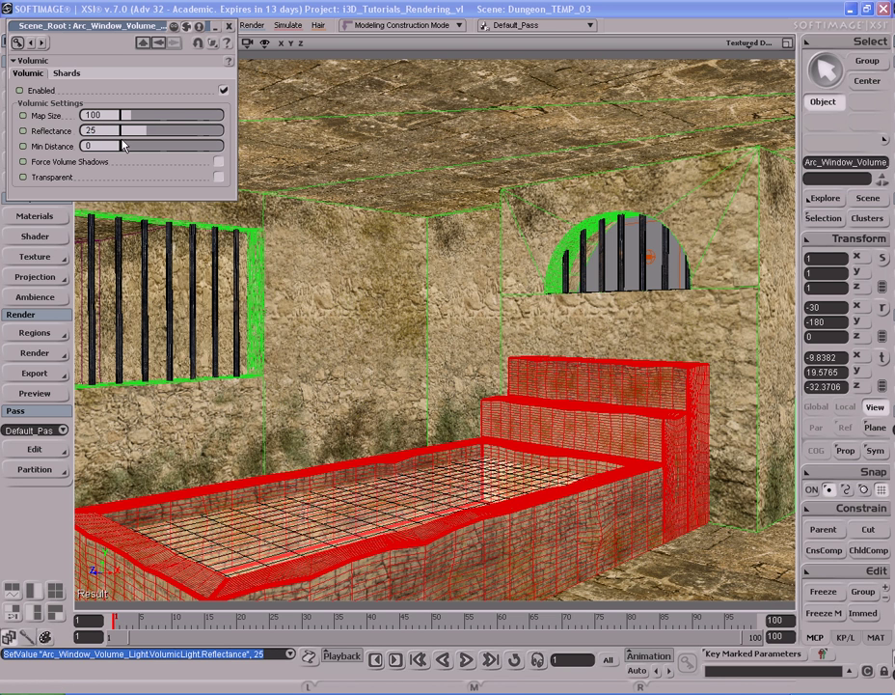
key("shift+r")
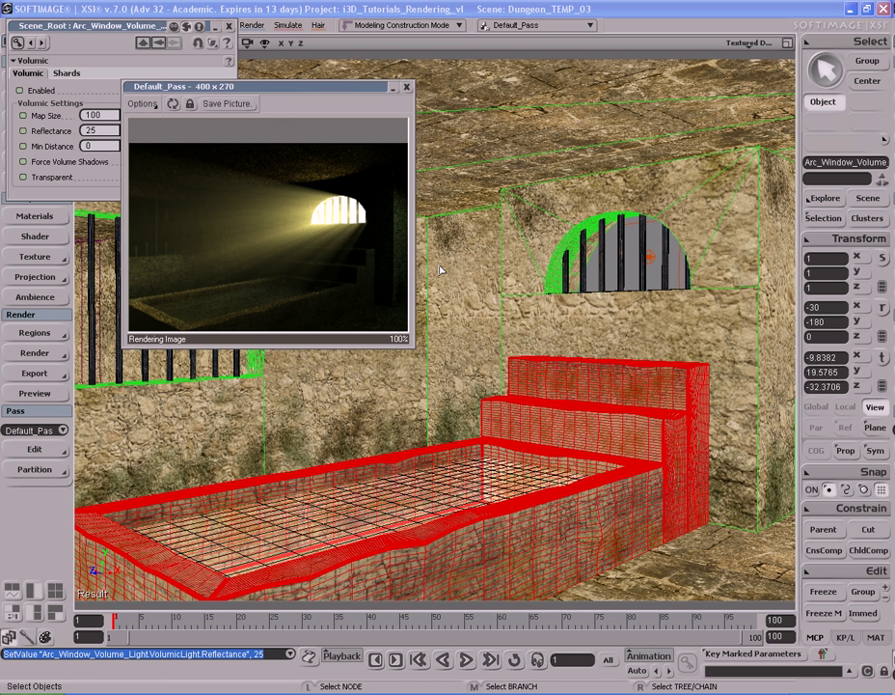
left_click_drag(289, 86, 436, 91)
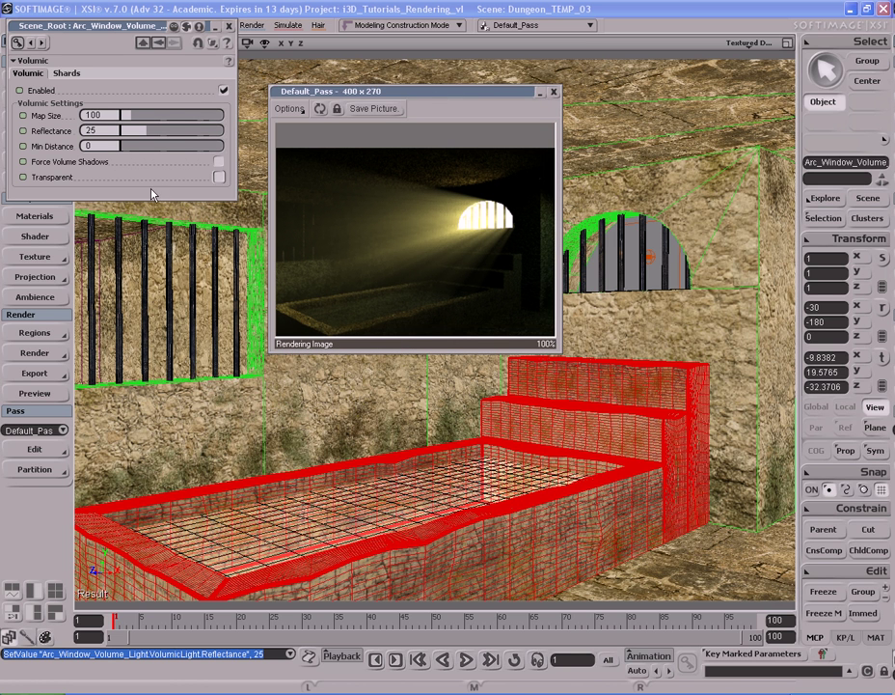
Set the volumic reflectance to 10, then close the render preview and the light's properties
left_click(106, 129)
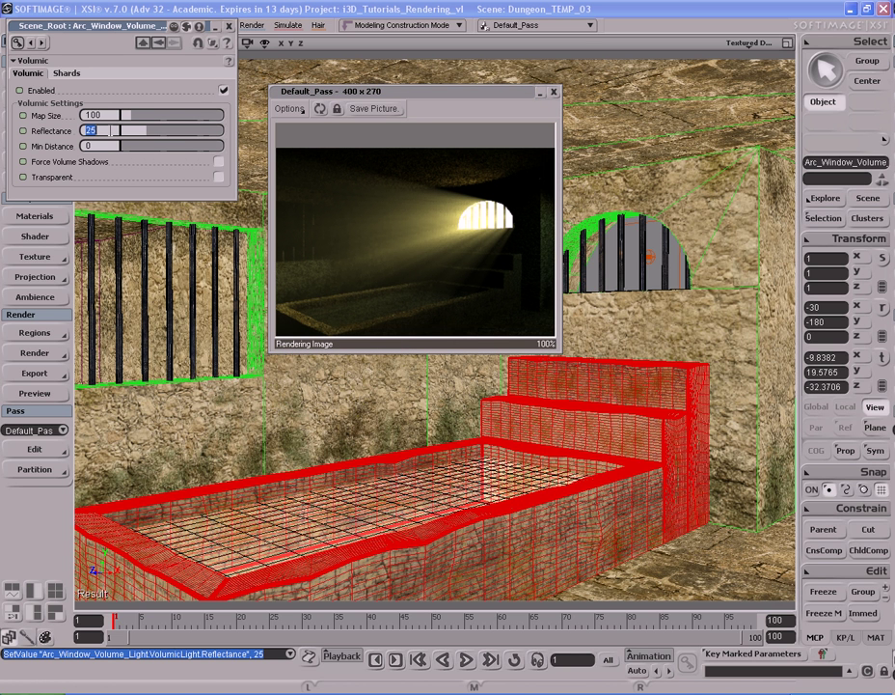
type("10")
key("Return")
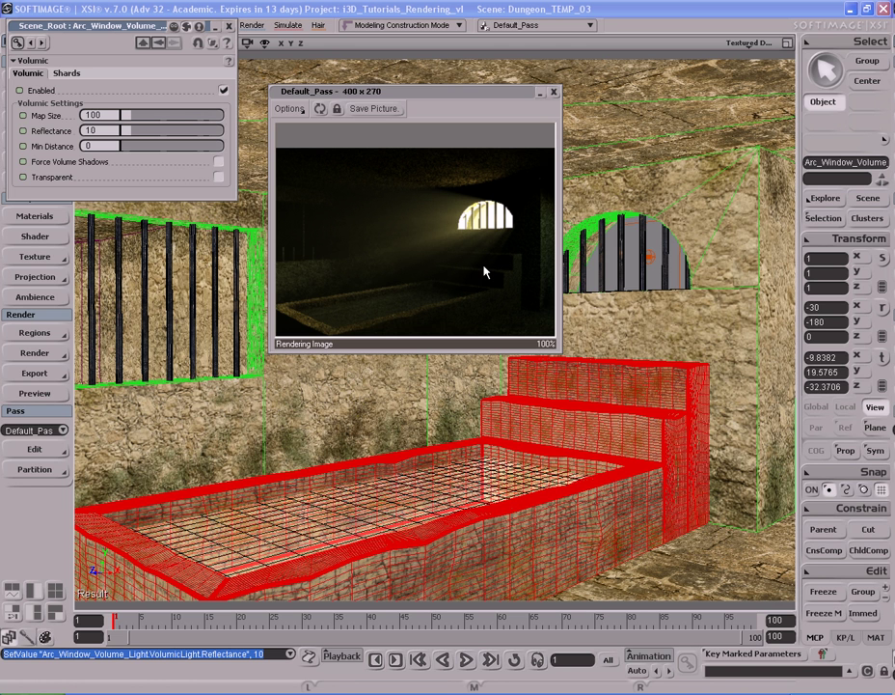
left_click(553, 92)
left_click(229, 27)
Examine the whole dungeon from above, including the barred window, the arched window and the ceiling grate
key("s")
right_click_drag(575, 336, 581, 369)
scroll(581, 368, "down", 5)
key("s")
left_click_drag(583, 368, 567, 343)
right_click_drag(567, 344, 570, 349)
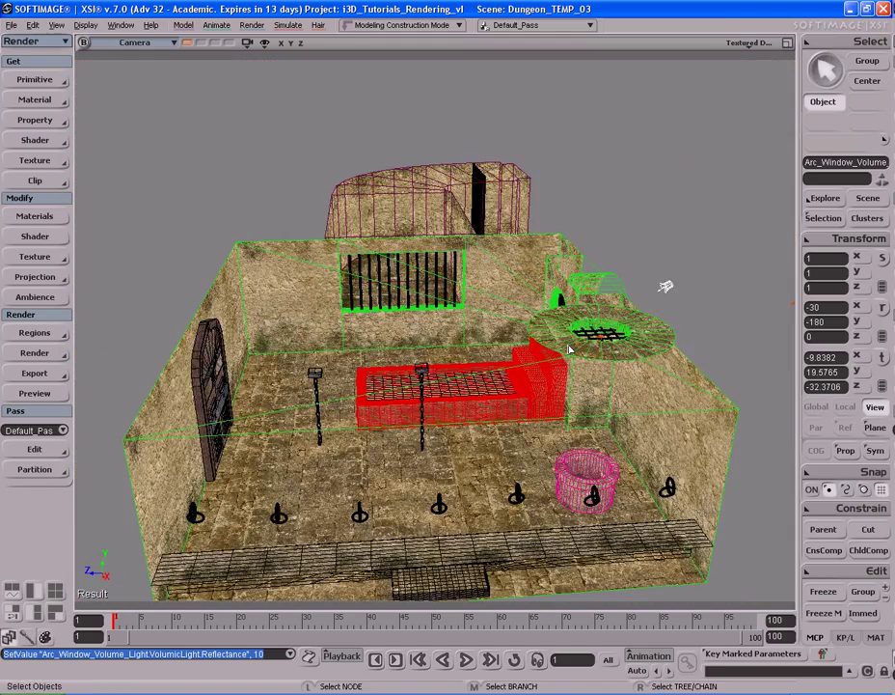
right_click_drag(504, 330, 527, 356)
key("space")
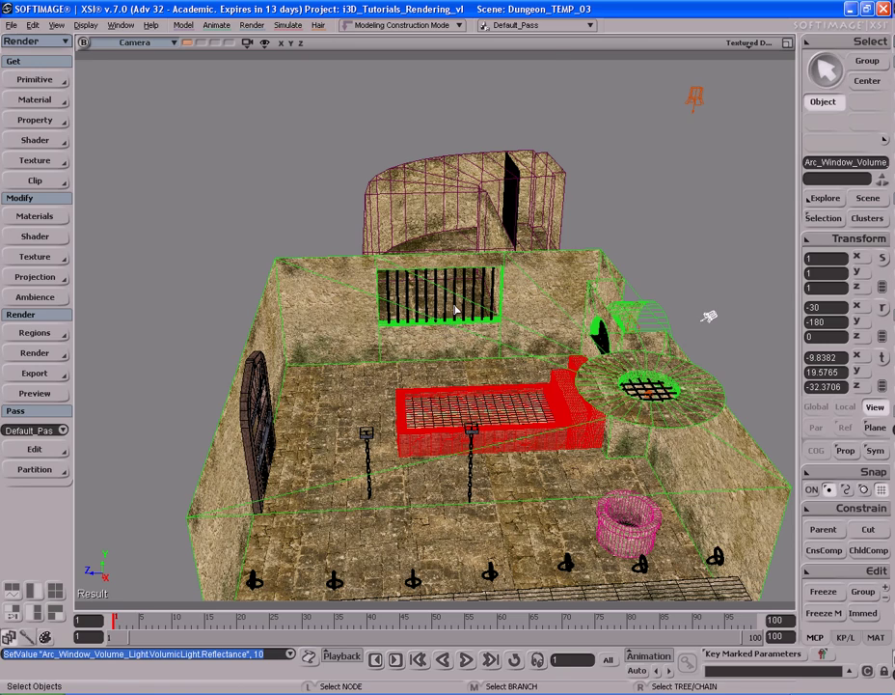
Frame the Bars_Window and render a preview of the barred opening from inside the cell
left_click(455, 309)
key("f")
key("s")
right_click_drag(494, 406, 503, 333)
scroll(501, 328, "down", 3)
key("s")
key("shift+r")
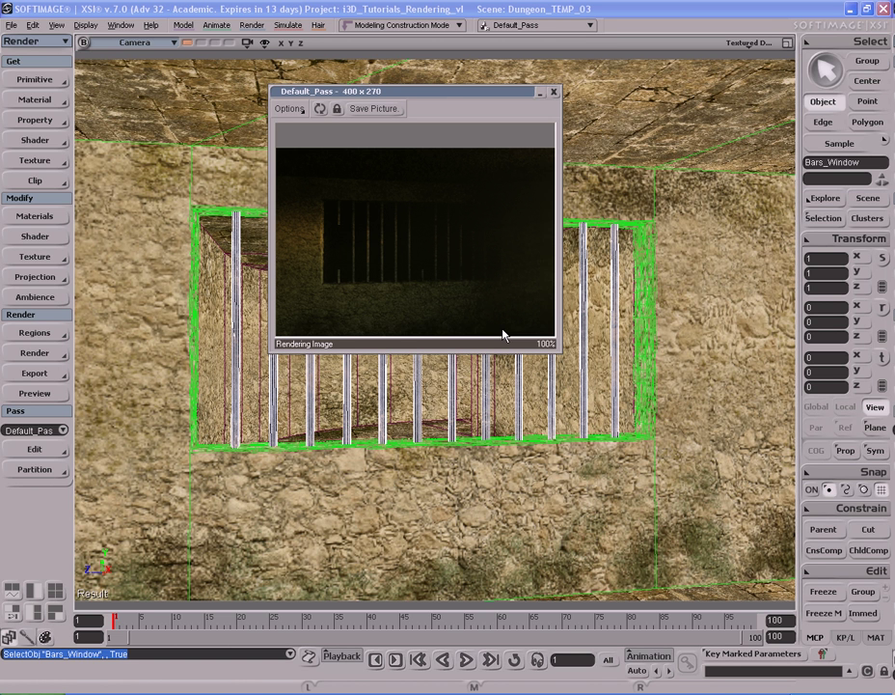
left_click(554, 93)
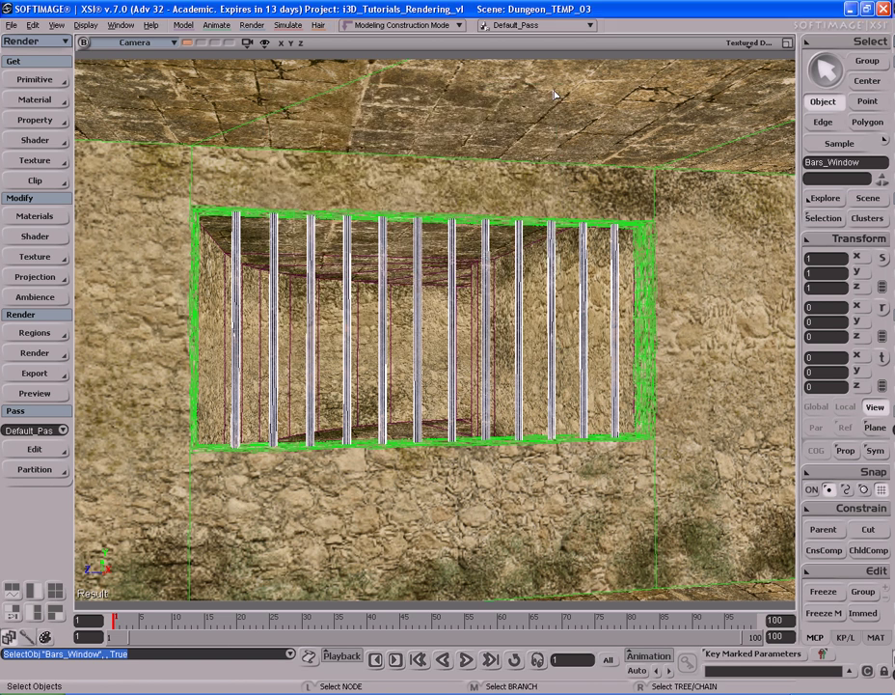
Examine the hallway behind the barred window and its position relative to the cell, leaving nothing selected
key("s")
right_click_drag(515, 282, 301, 287)
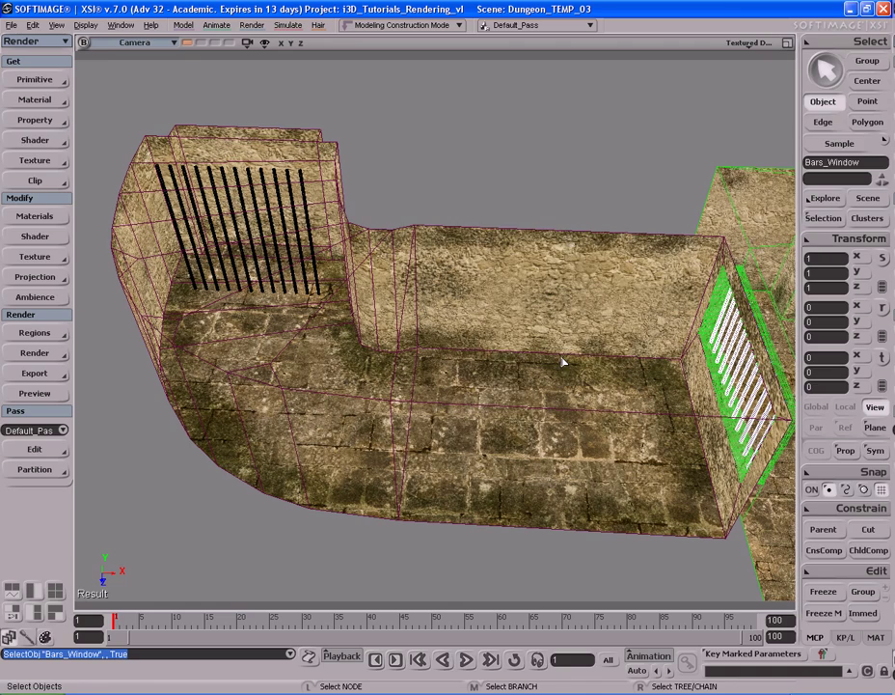
key("ctrl+shift+a")
key("s")
right_click_drag(564, 362, 535, 333)
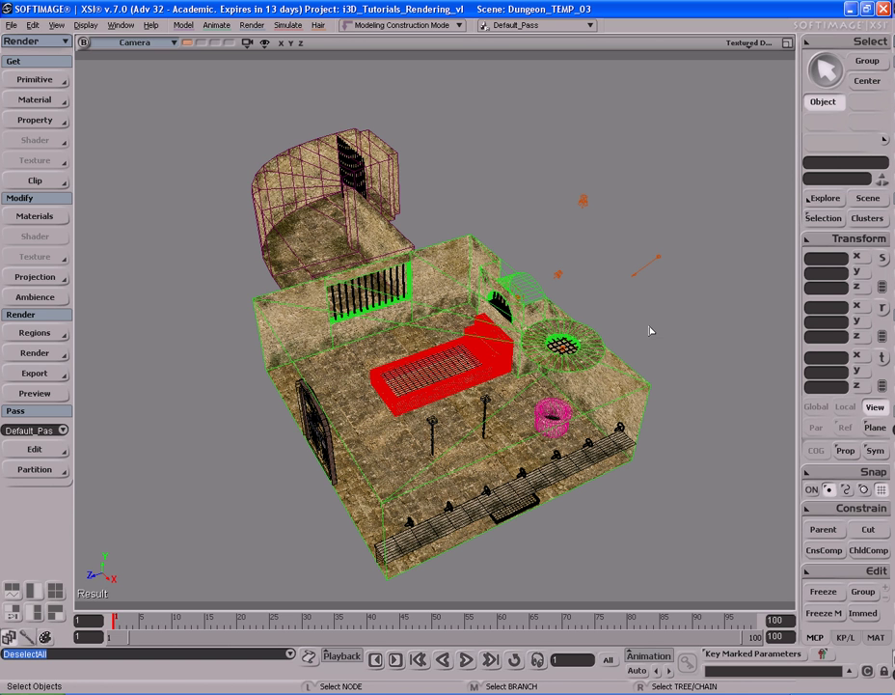
left_click(281, 130)
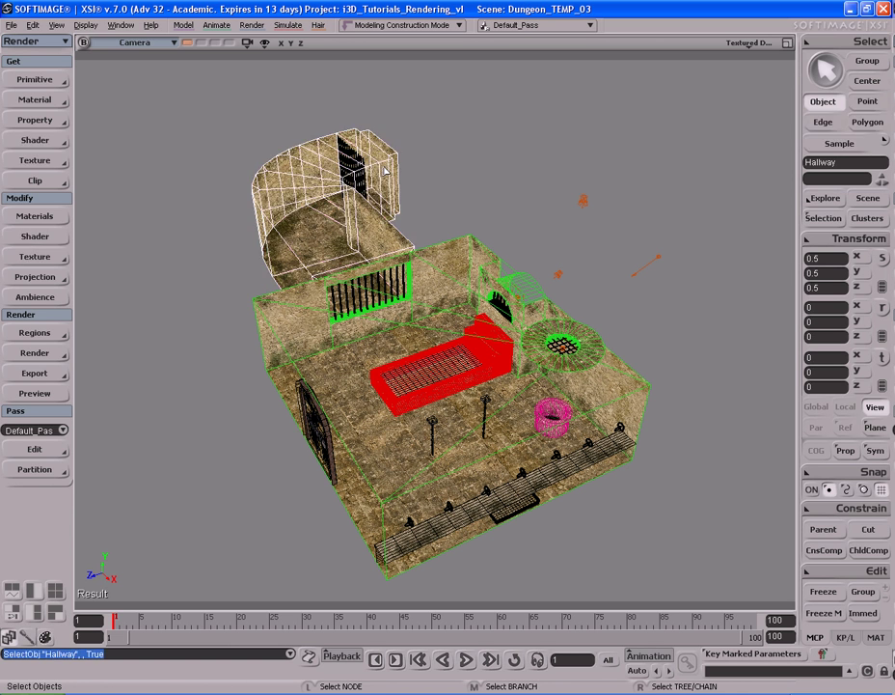
left_click(524, 214)
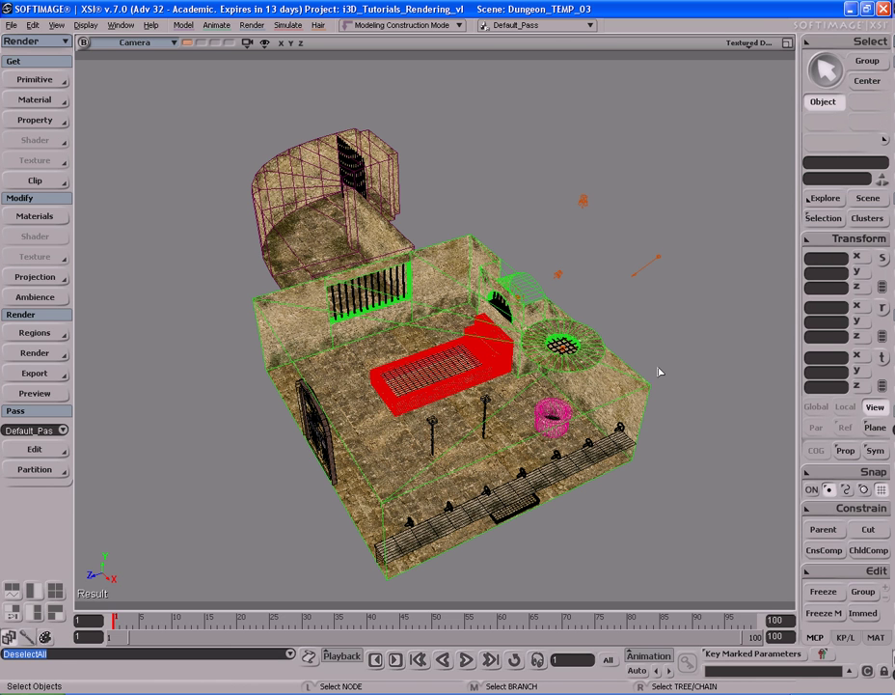